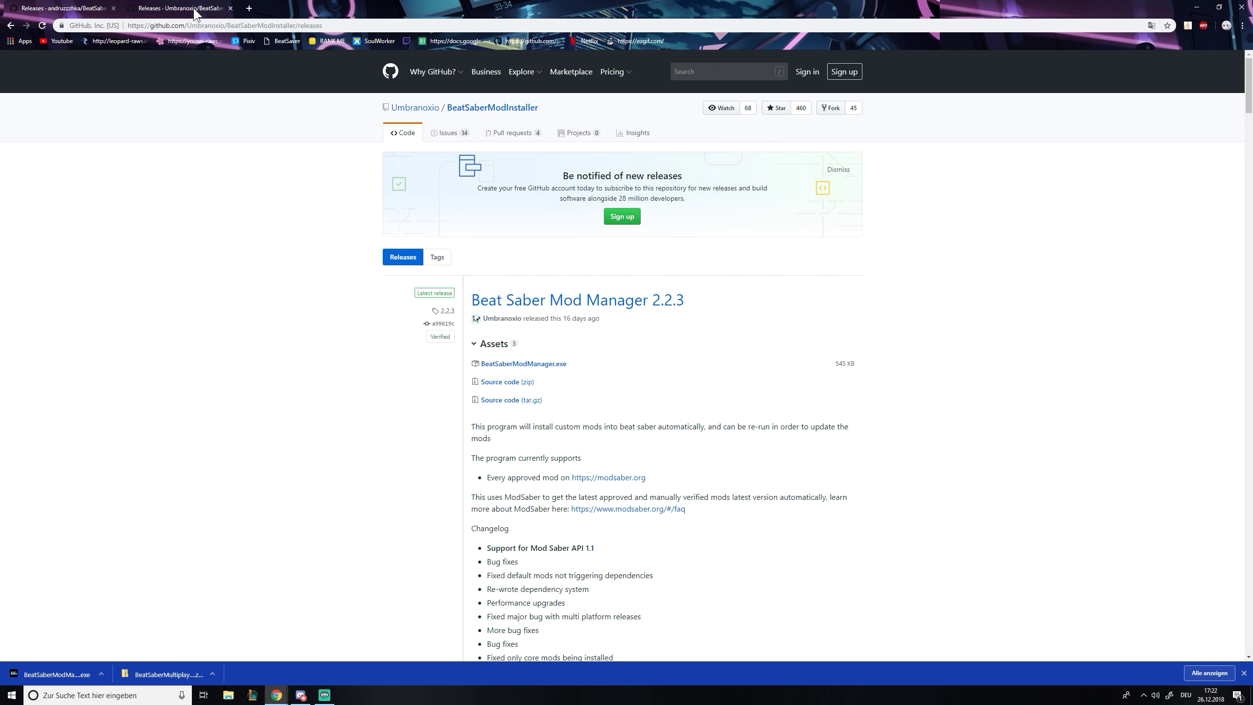
- Show the BeatSaberMultiplayer releases page and find the BeatSaberMultiplayer-Steam.zip asset of version 0.5.3.1
left_click(74, 7)
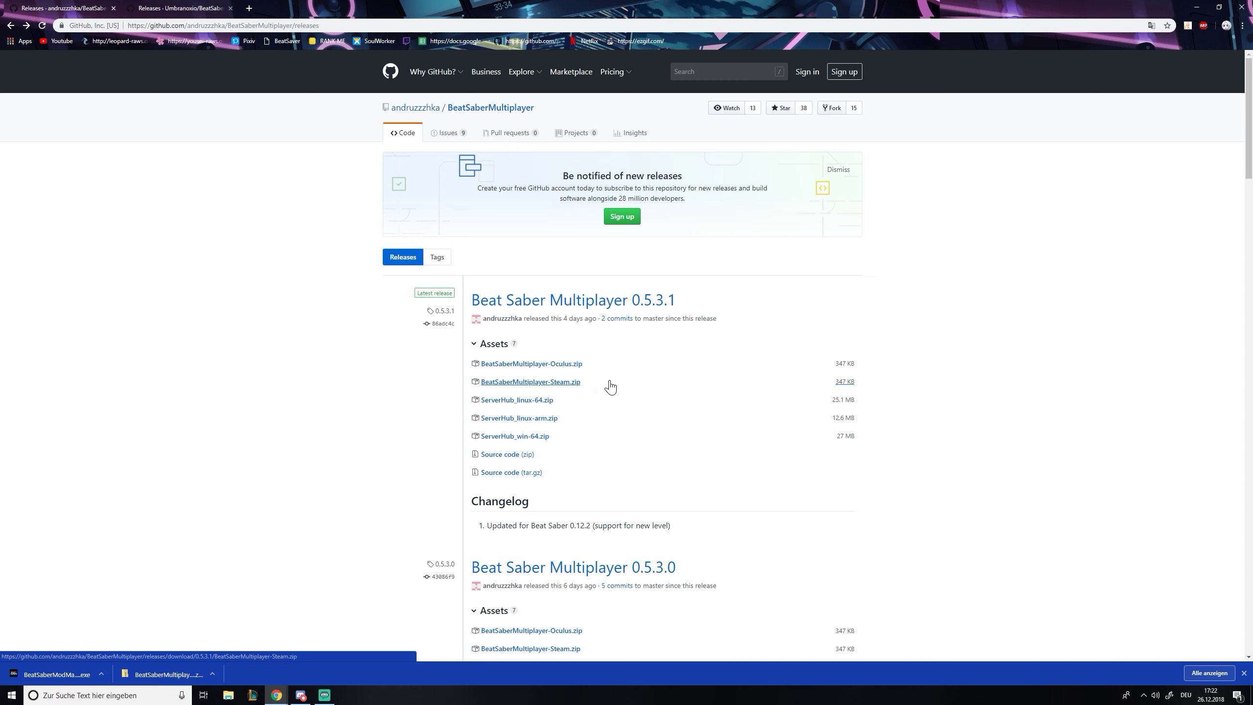
mouse_move(607, 388)
left_mouse_down()
mouse_move(528, 363)
mouse_move(588, 393)
left_mouse_up()
left_click(531, 383)
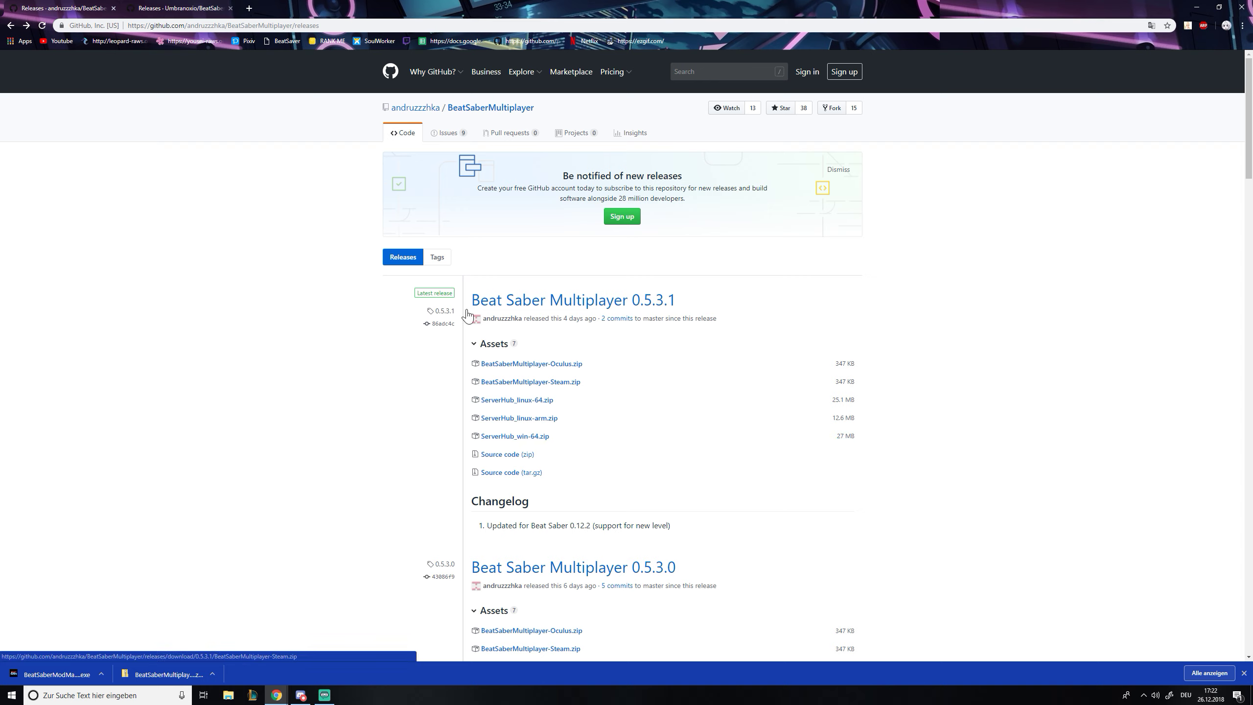
- Open the BeatSaberMultiplayer-Steam (1) archive from the desktop and place it side by side with the Beat Saber game folder
left_click(1196, 8)
left_click_drag(487, 346, 487, 407)
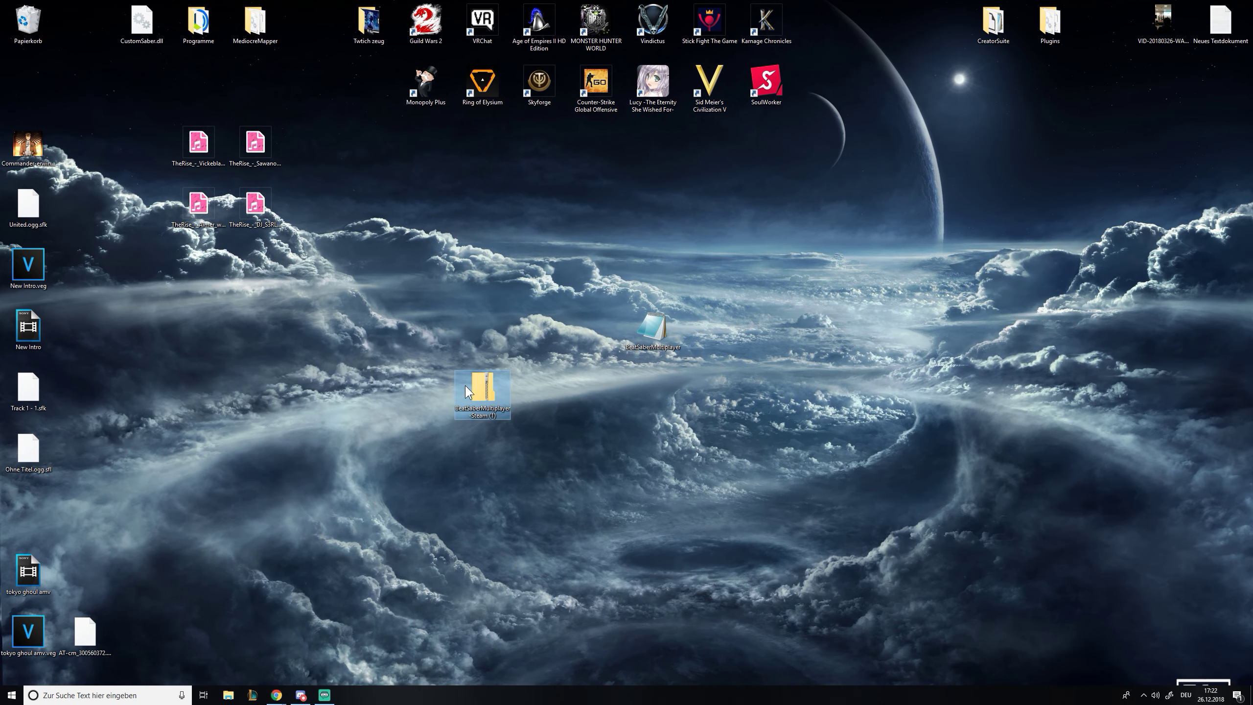
double_click(465, 386)
left_click_drag(385, 260, 914, 242)
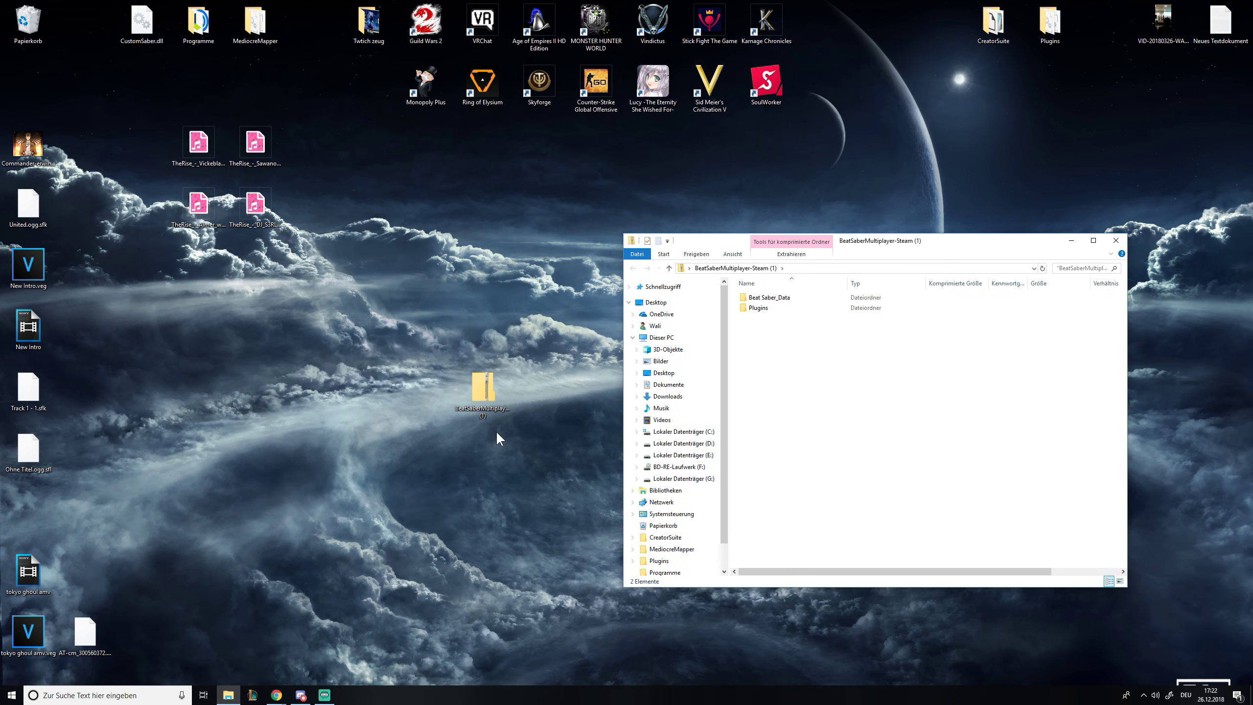
right_click(229, 695)
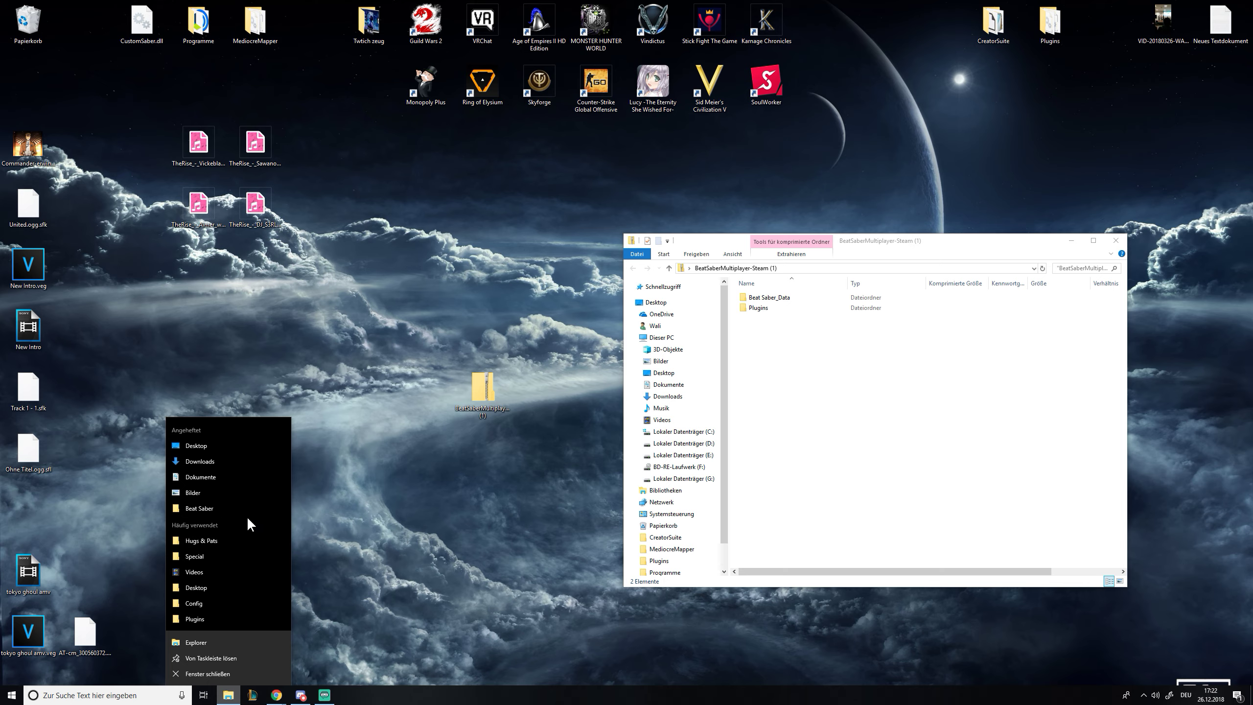
left_click(251, 506)
left_click_drag(788, 260, 252, 252)
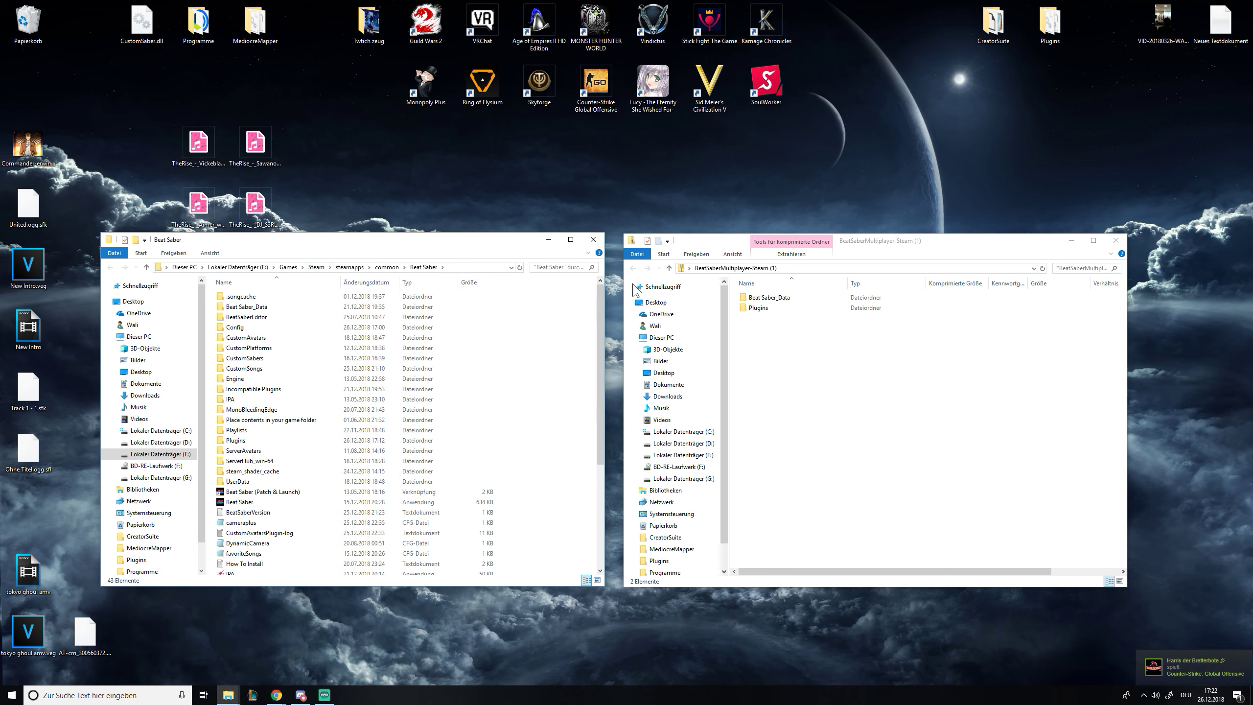
- Copy BeatSaberMultiplayer.dll from the archive's Plugins folder into the game's Plugins folder, replacing the existing file
double_click(758, 308)
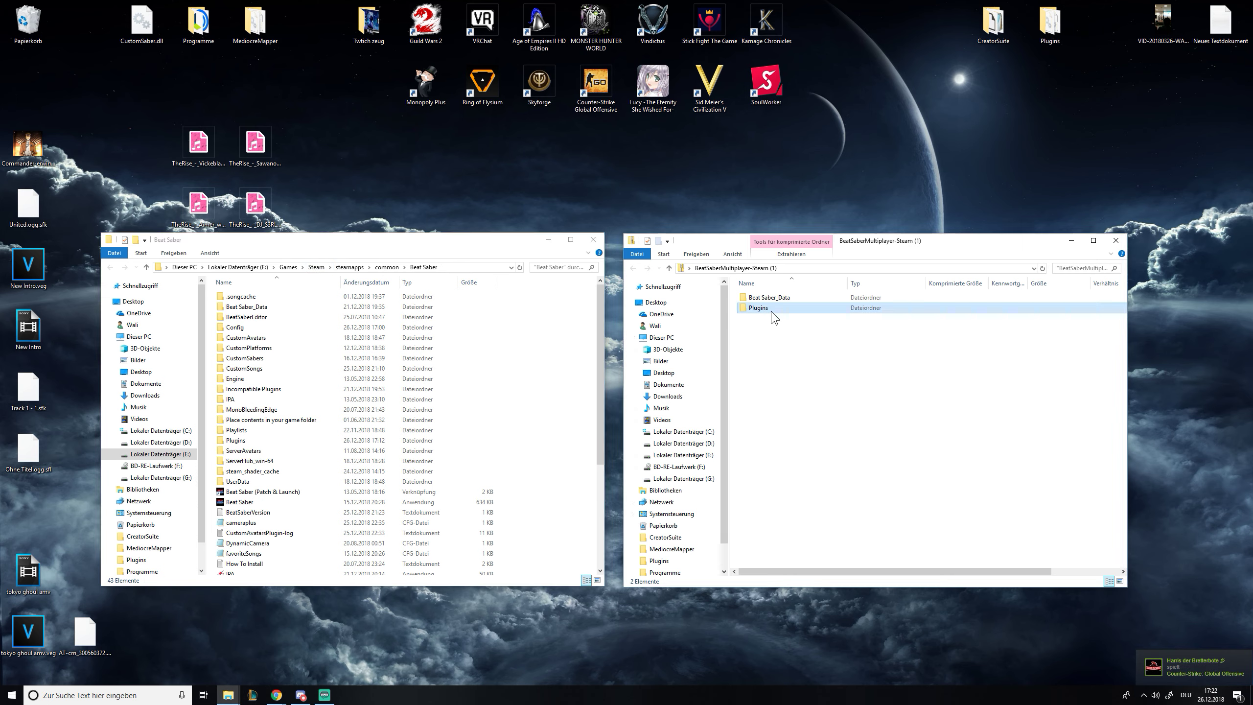
double_click(256, 443)
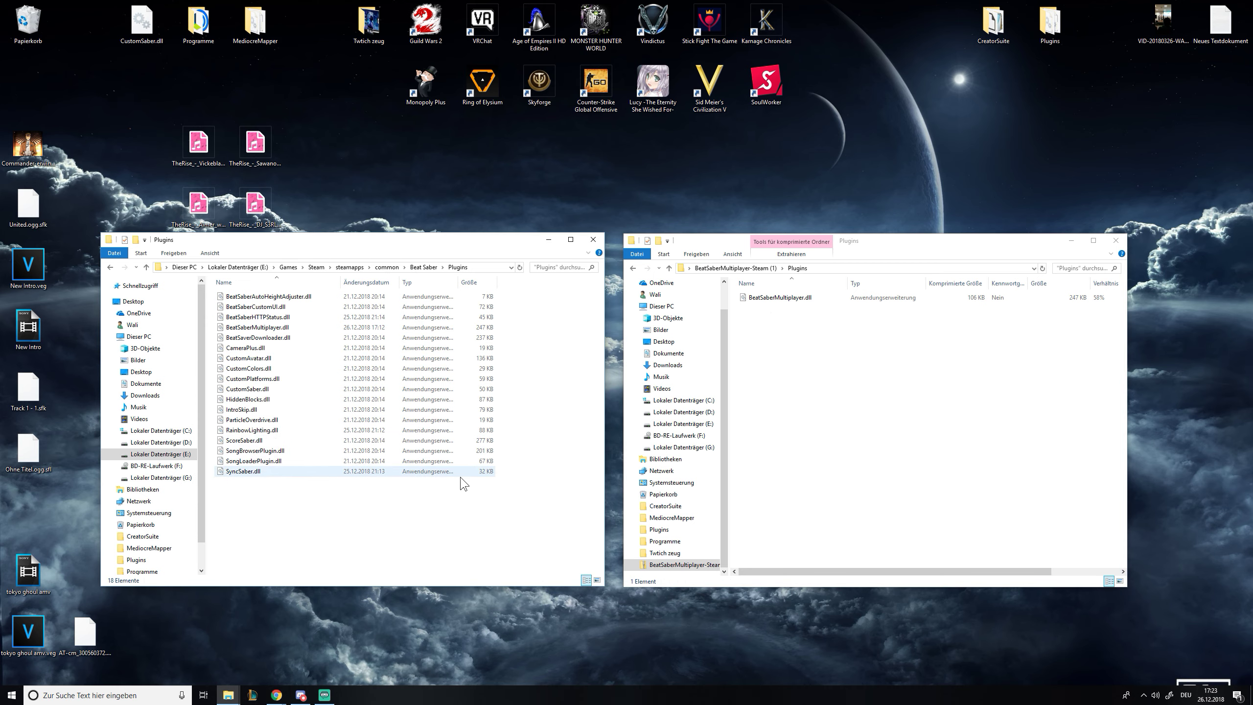
left_click_drag(775, 298, 462, 374)
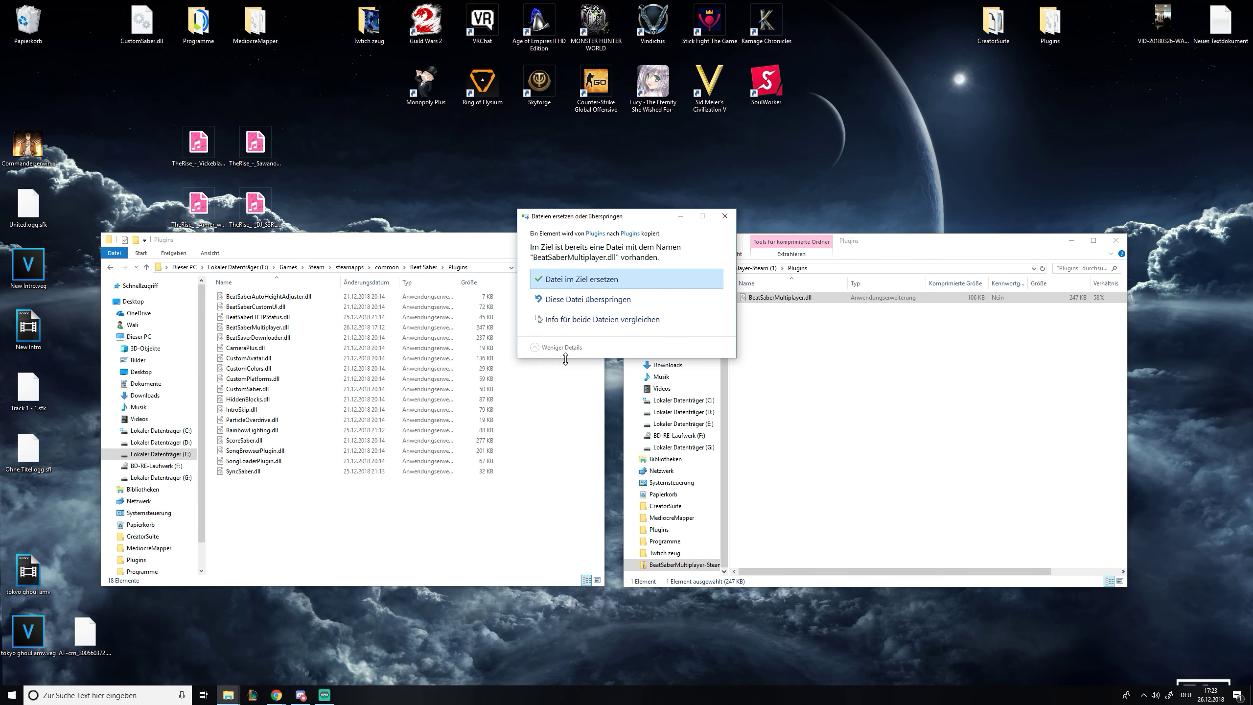
left_click(601, 282)
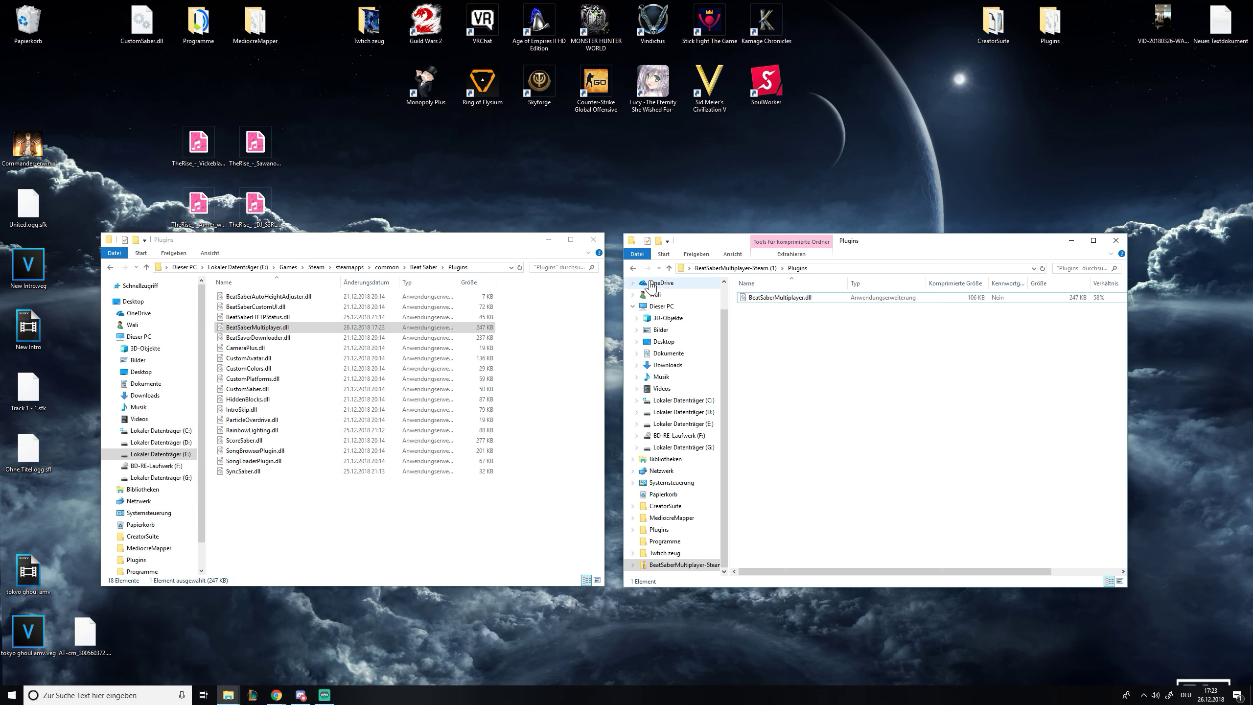
- Copy Newtonsoft.Json.dll from the archive's Beat Saber_Data\Managed folder into the game's matching folder, replacing the existing file, and return to the archive root
left_click(633, 268)
double_click(782, 300)
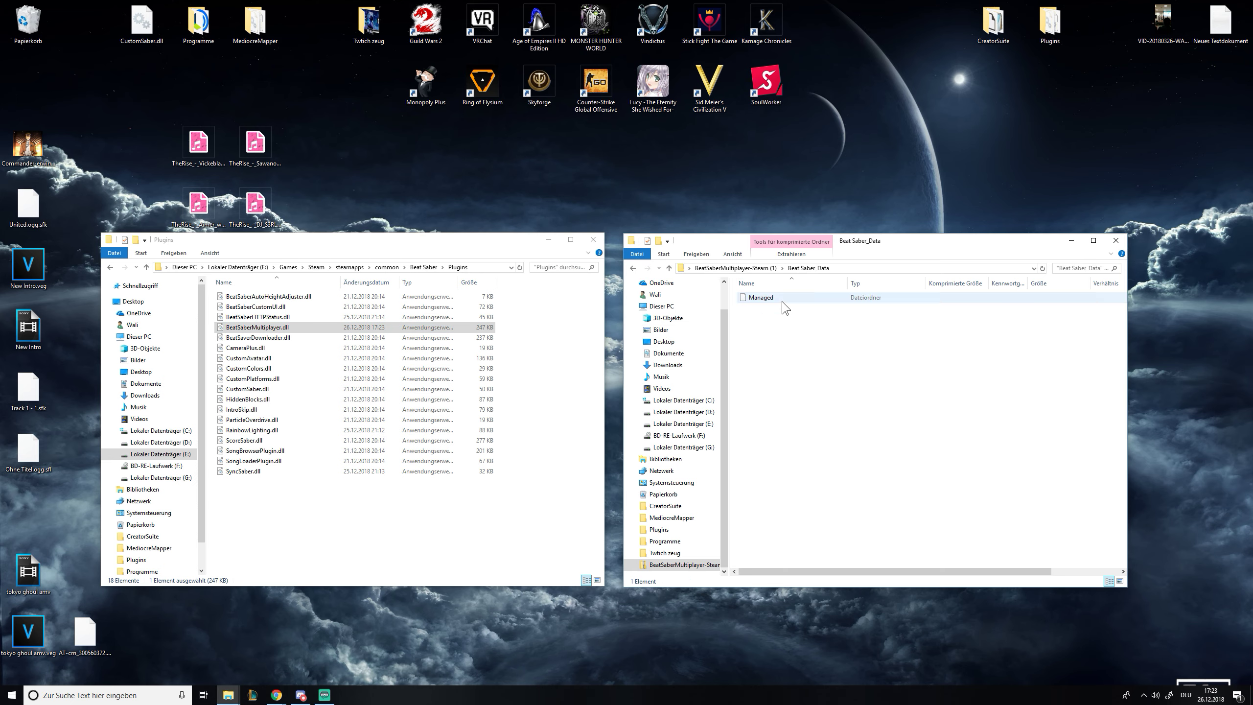
double_click(782, 299)
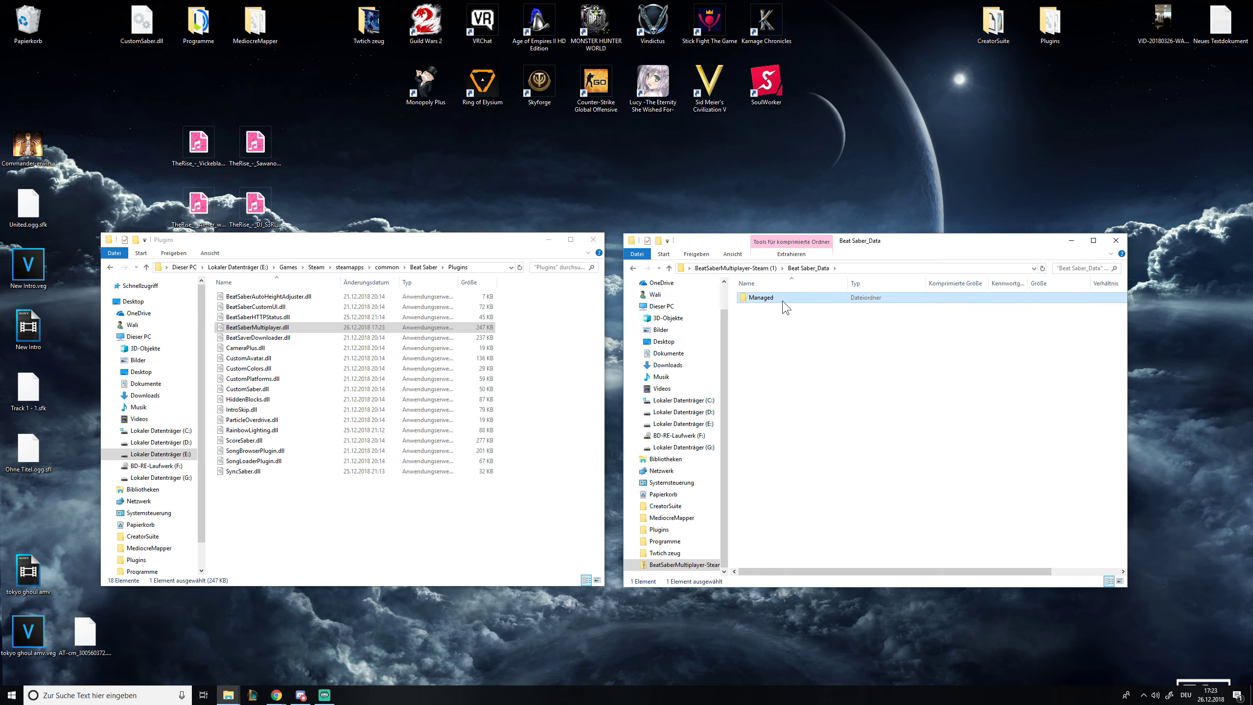
left_click(109, 267)
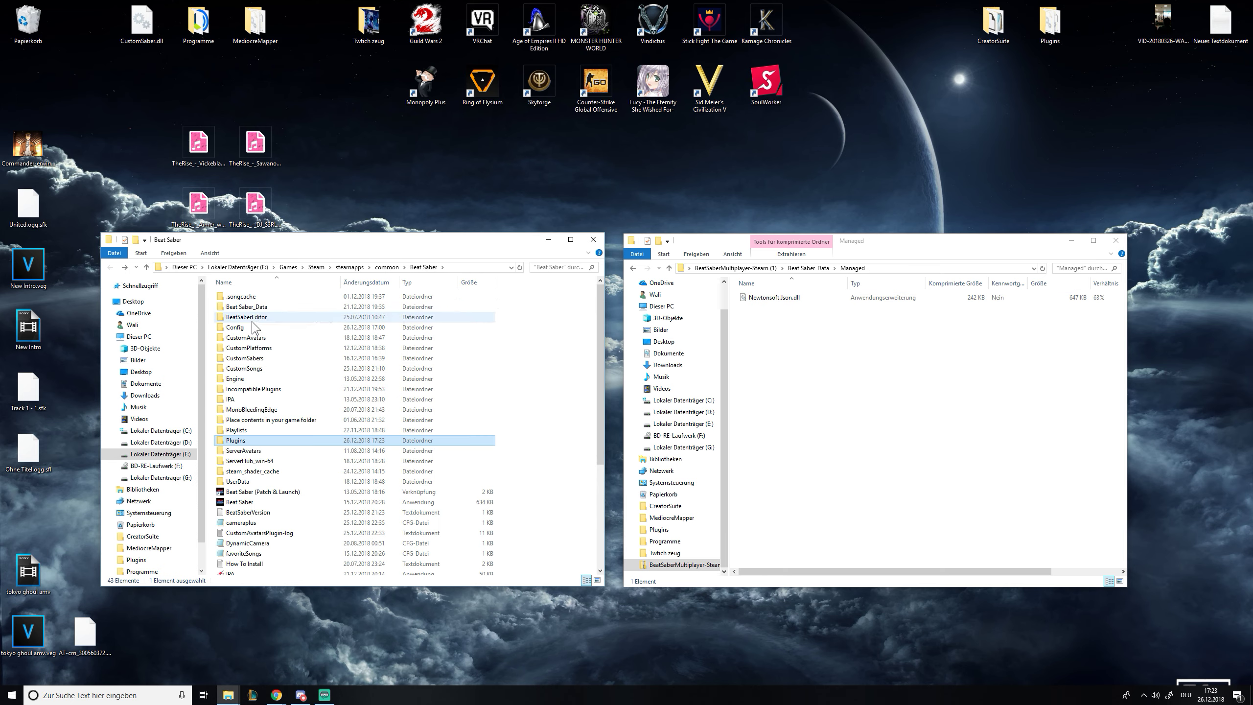
left_click(632, 269)
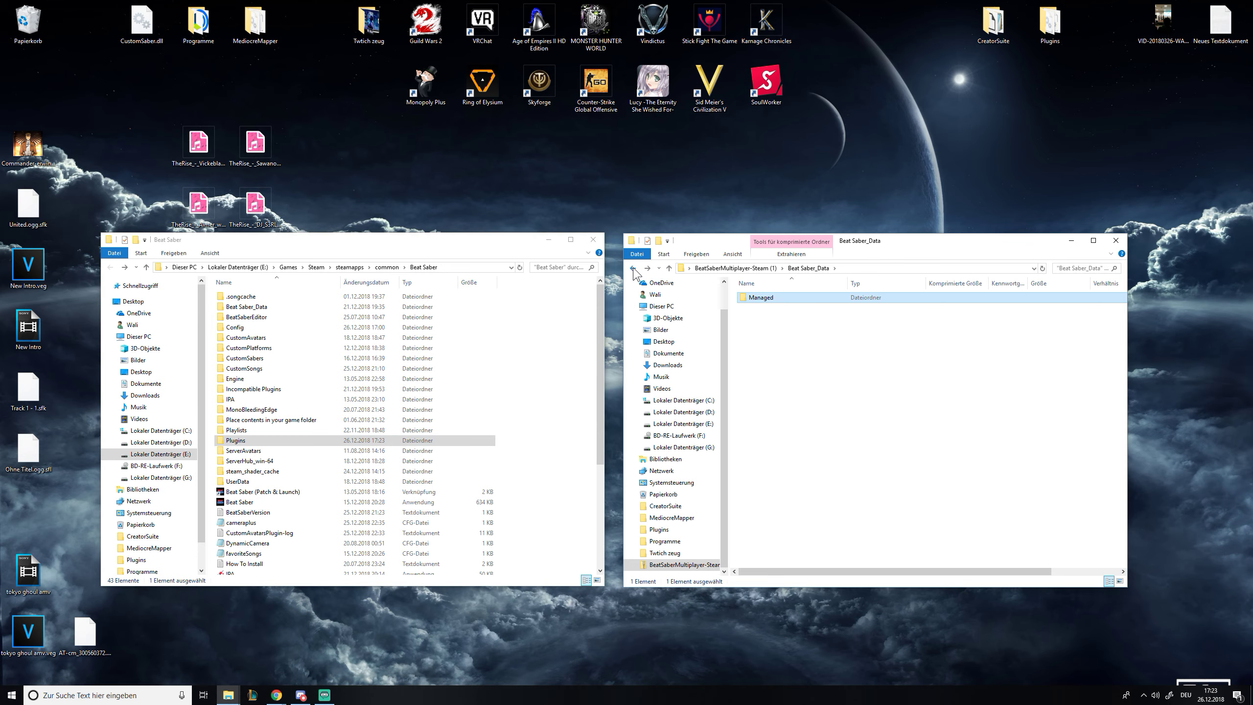
left_click(633, 268)
double_click(271, 307)
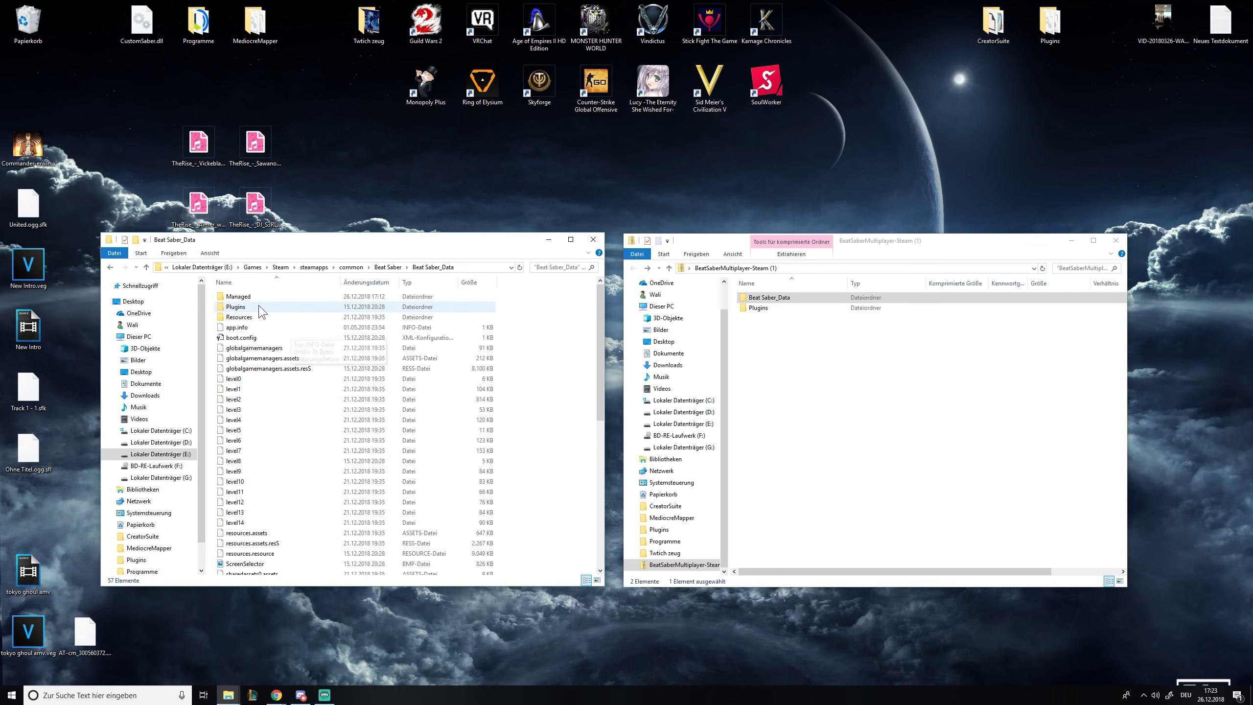
double_click(258, 307)
double_click(762, 298)
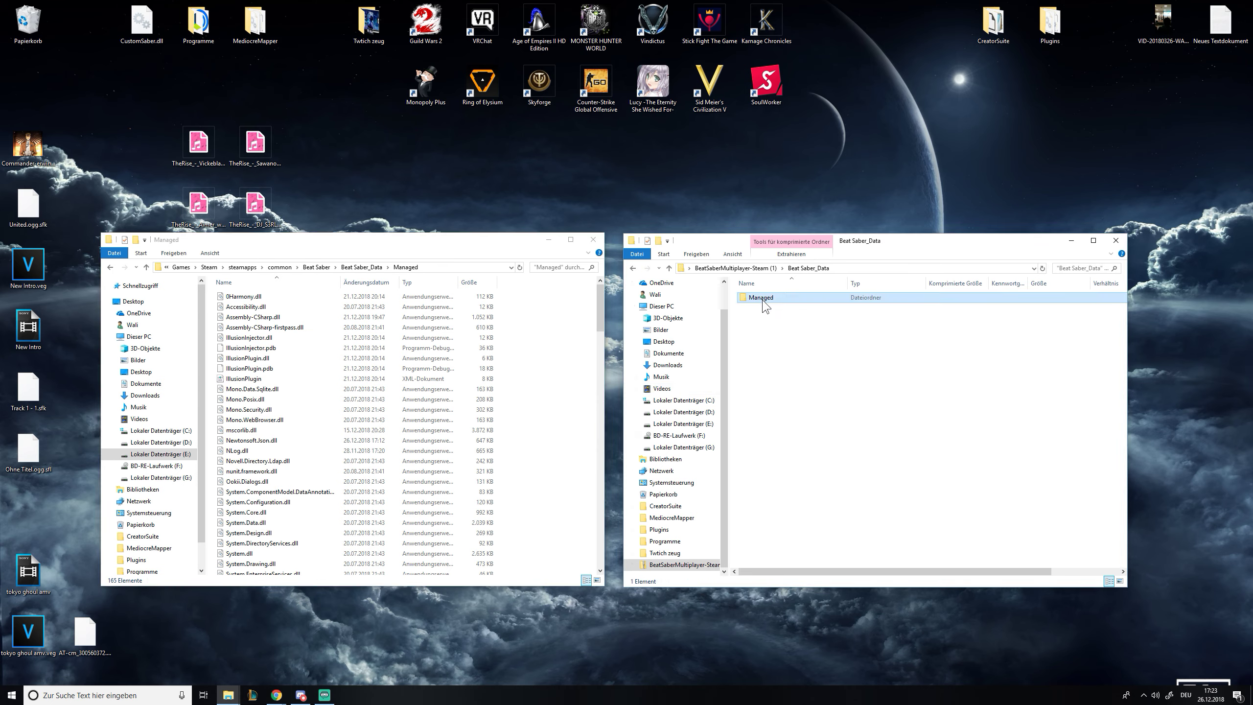
double_click(769, 298)
left_click_drag(762, 298, 560, 359)
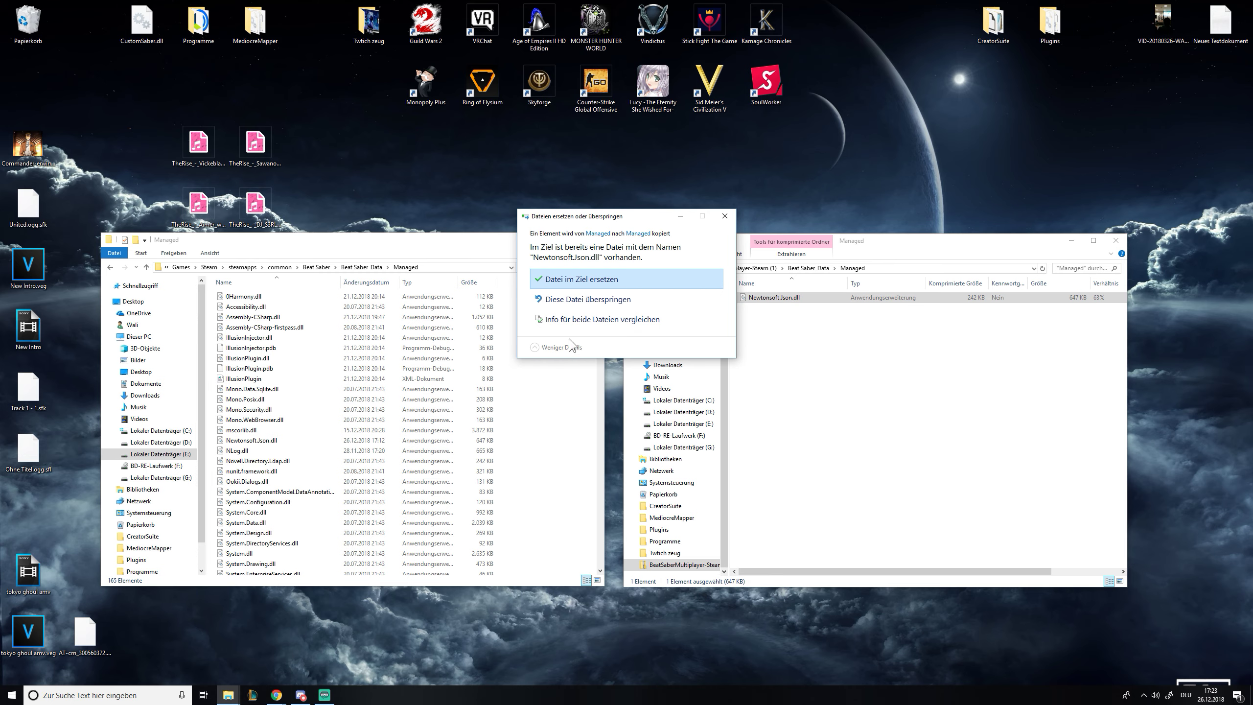
left_click(591, 285)
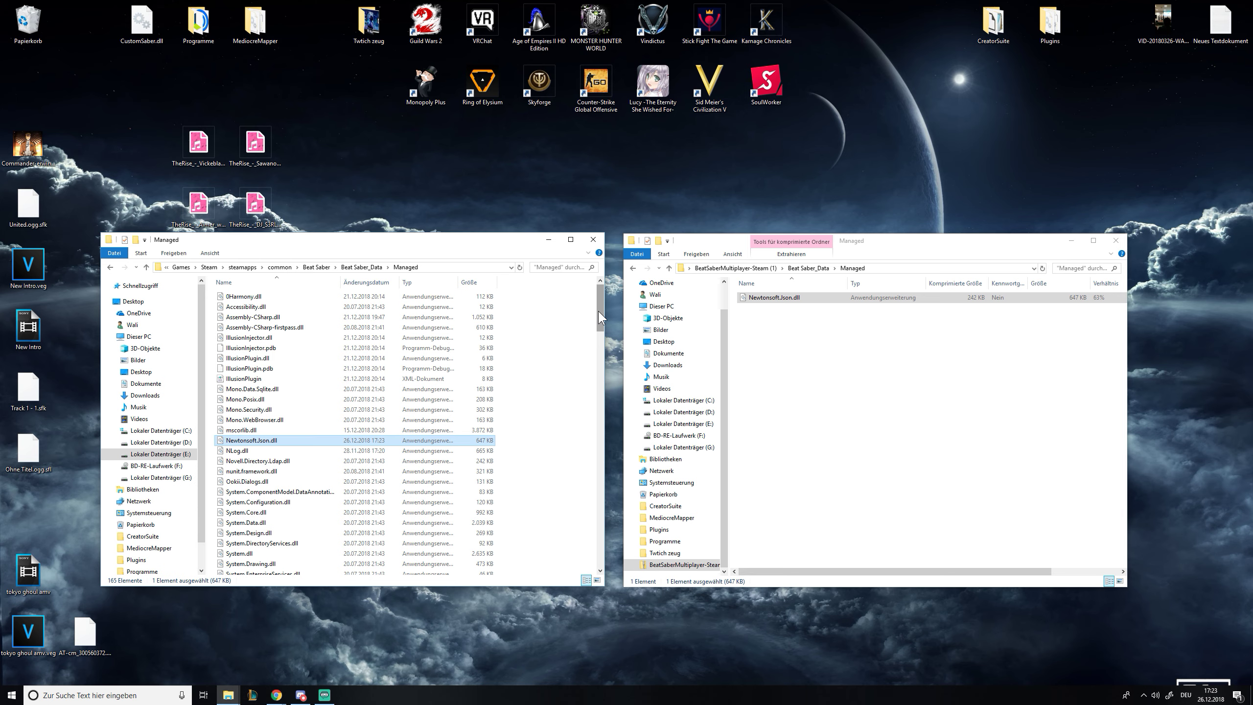
left_click(633, 269)
left_click(633, 269)
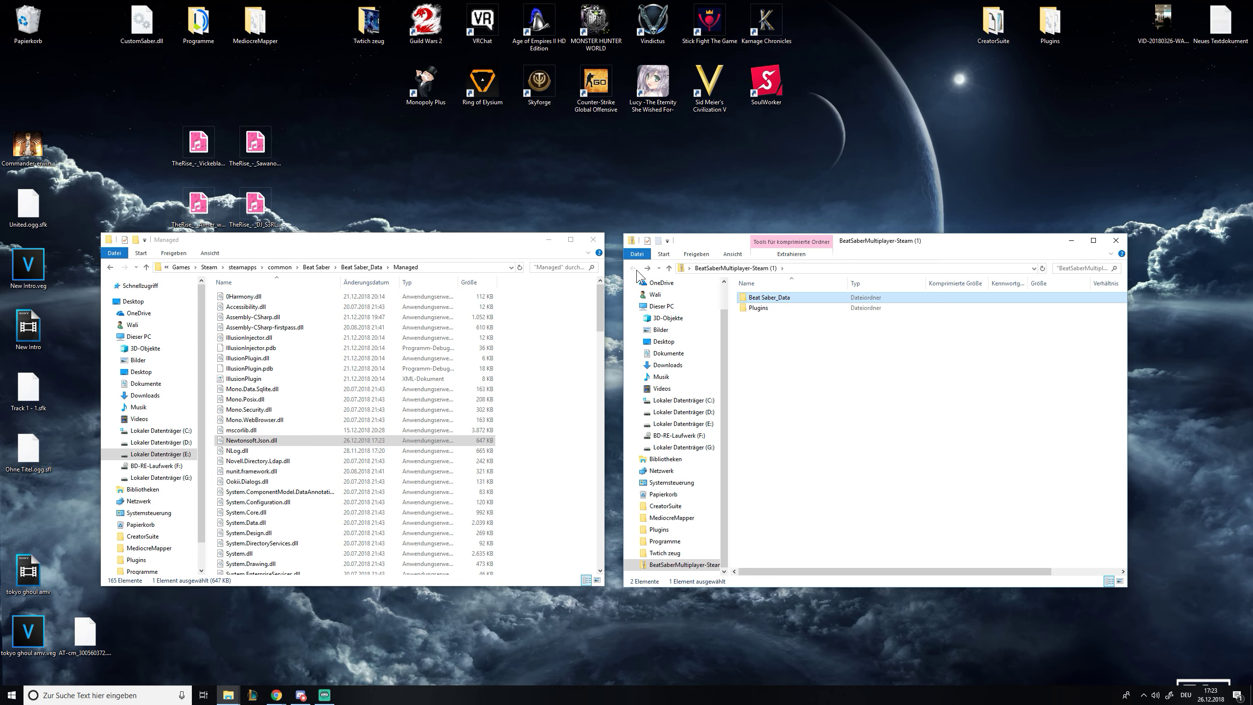
- Uncover the BeatSaberMultiplayer file on the desktop and inspect its server hub and avatar settings
left_click_drag(641, 246, 749, 250)
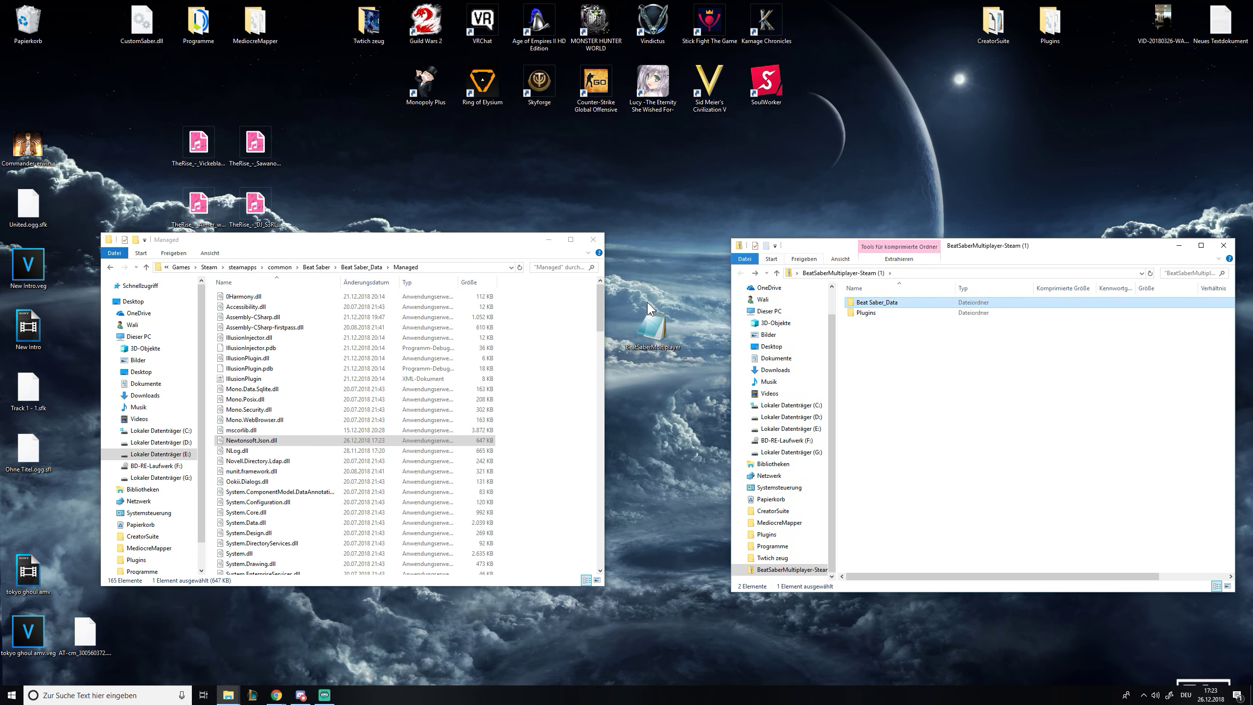
double_click(650, 316)
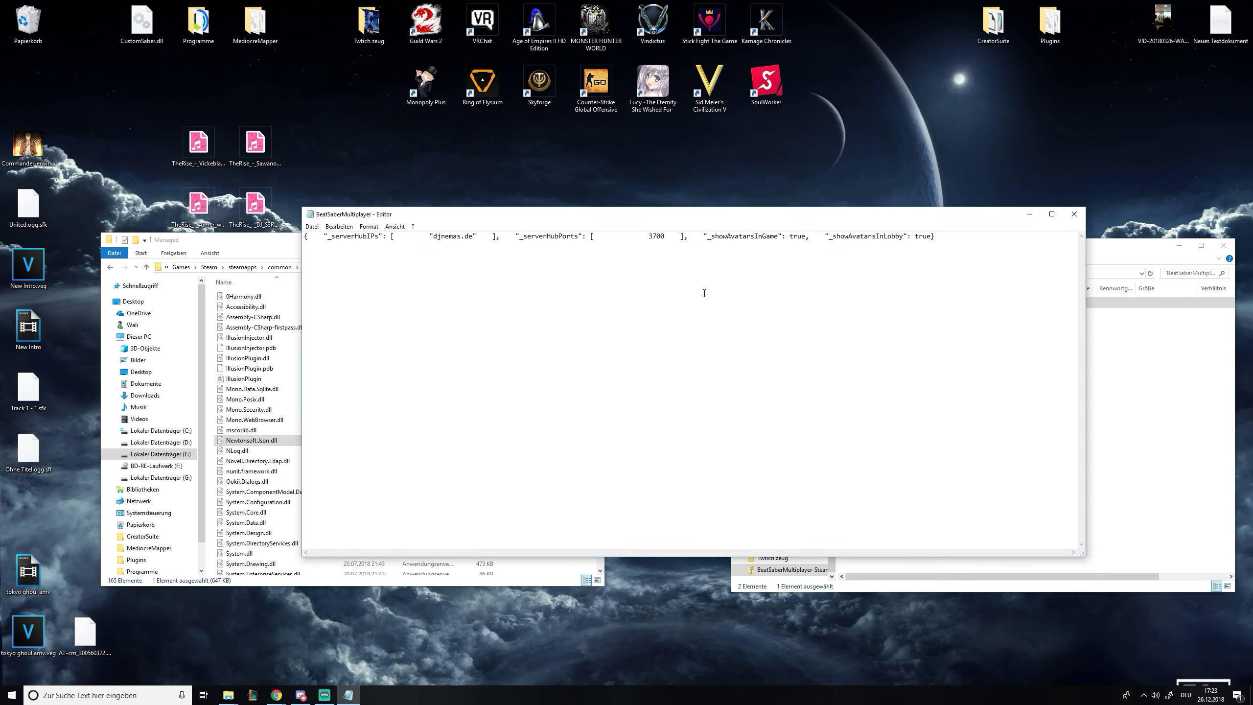
left_click(1074, 214)
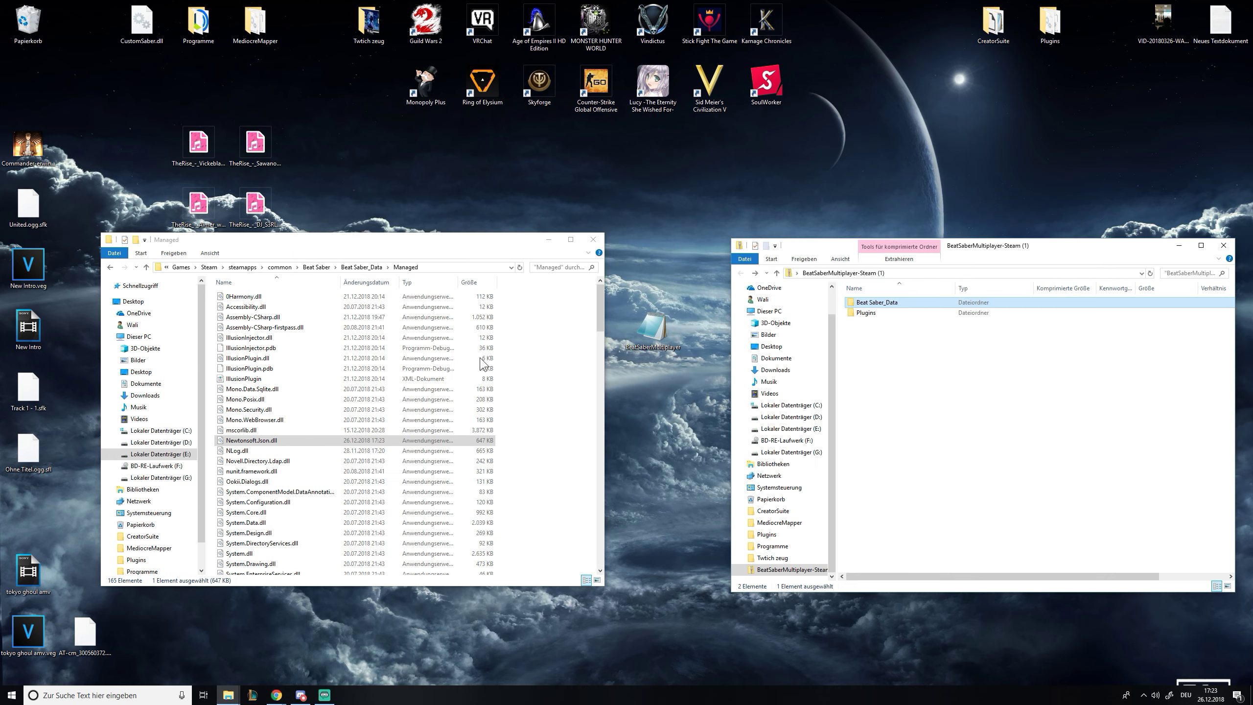
- Try to copy the BeatSaberMultiplayer.json file from the desktop into the game's UserData folder
left_click(110, 267)
left_click(110, 267)
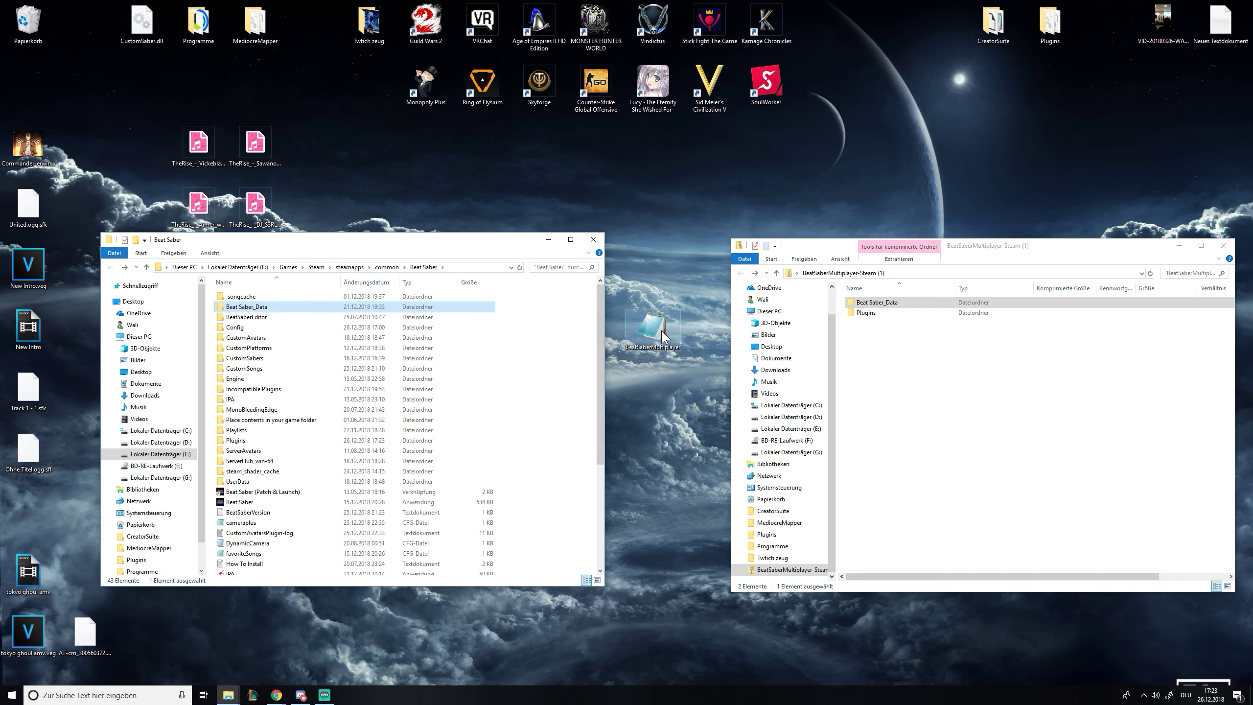
left_click_drag(662, 331, 664, 395)
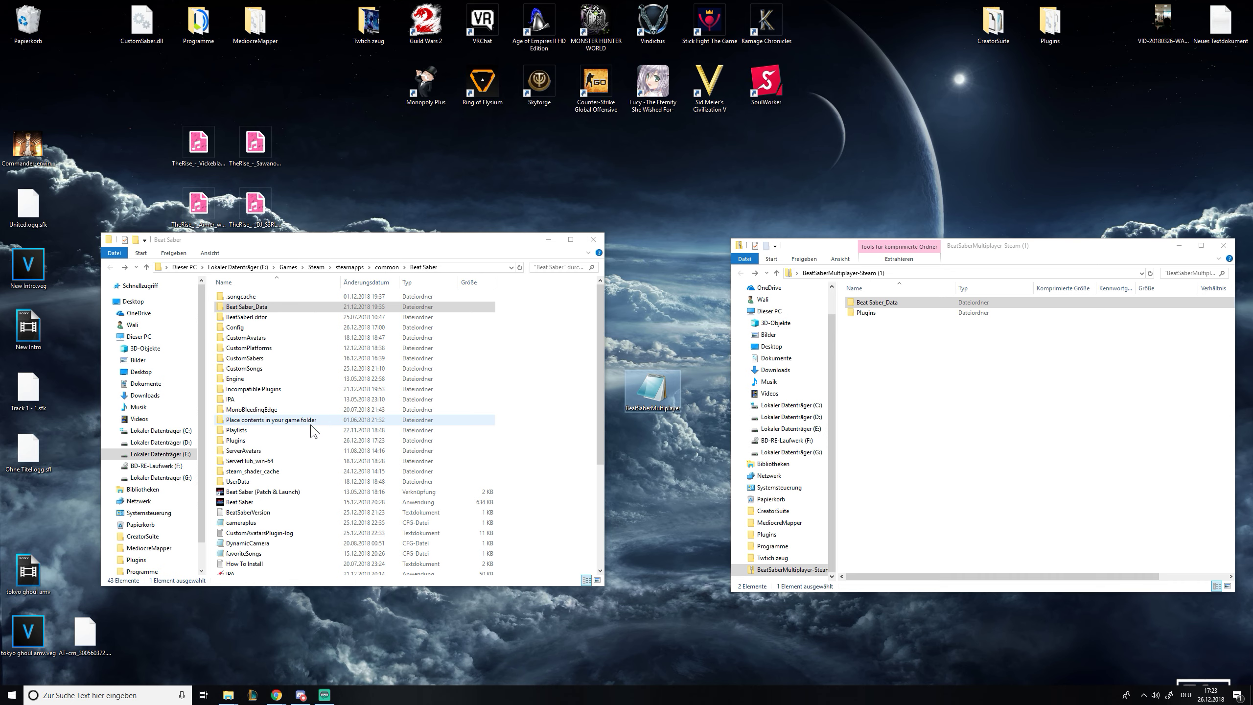
double_click(252, 482)
left_click_drag(636, 415, 483, 494)
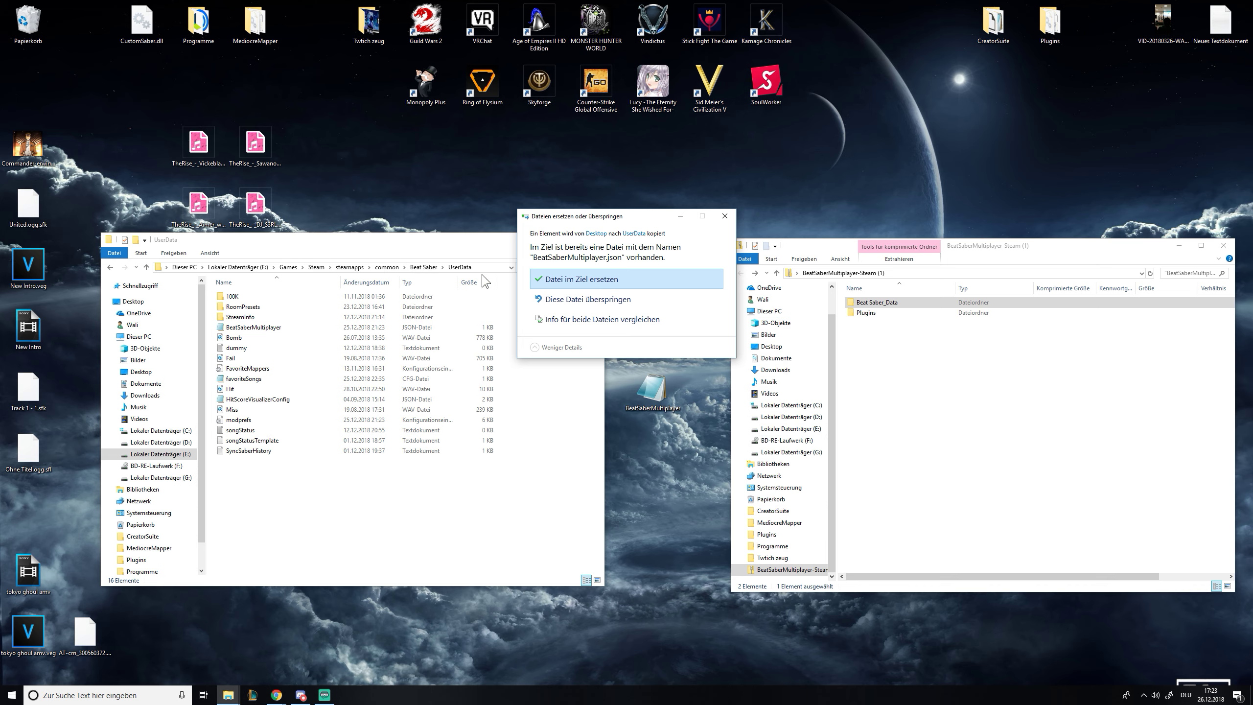
left_click(722, 218)
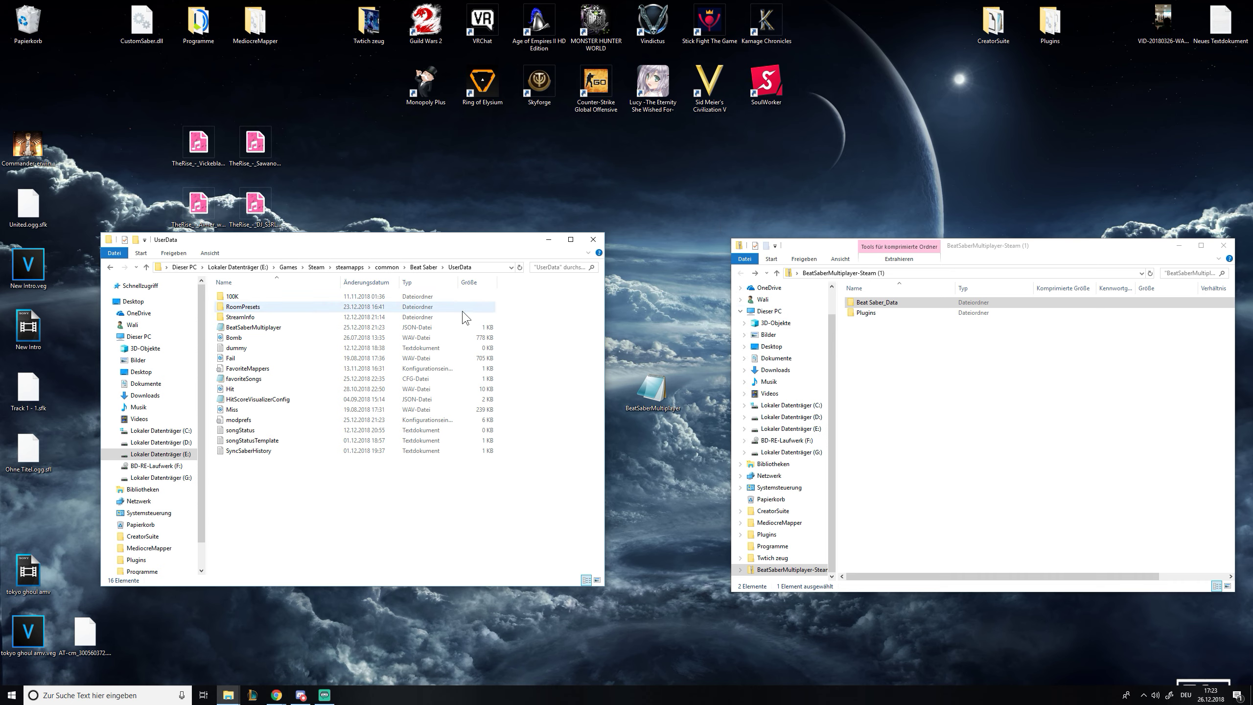
- Check the game's Plugins folder for CustomAvatar.dll, close the archive window and minimize the game folder
left_click(110, 268)
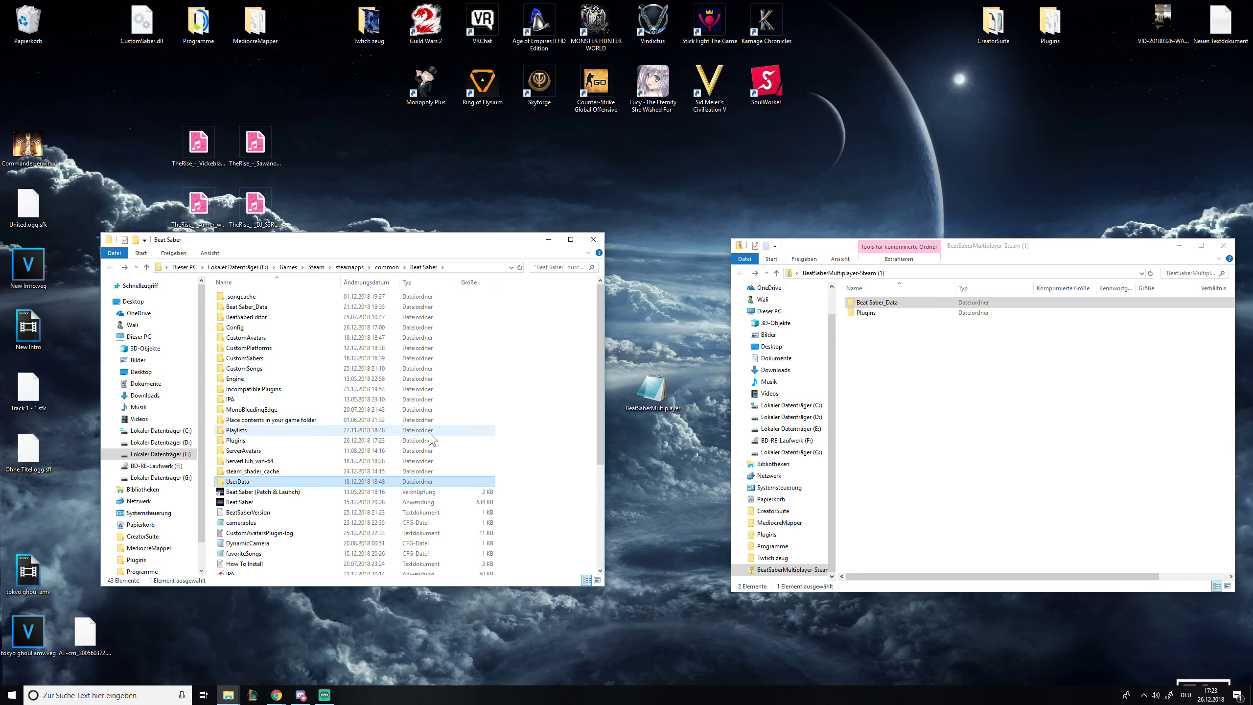
double_click(264, 439)
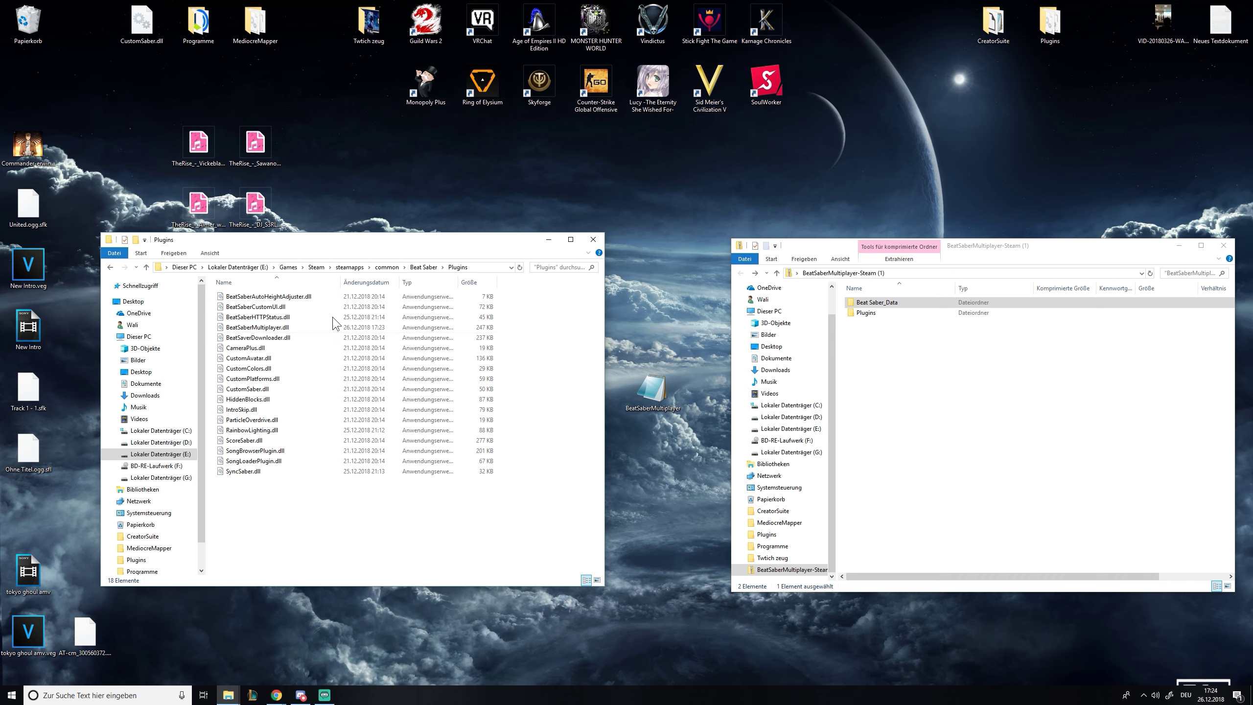
left_click(272, 361)
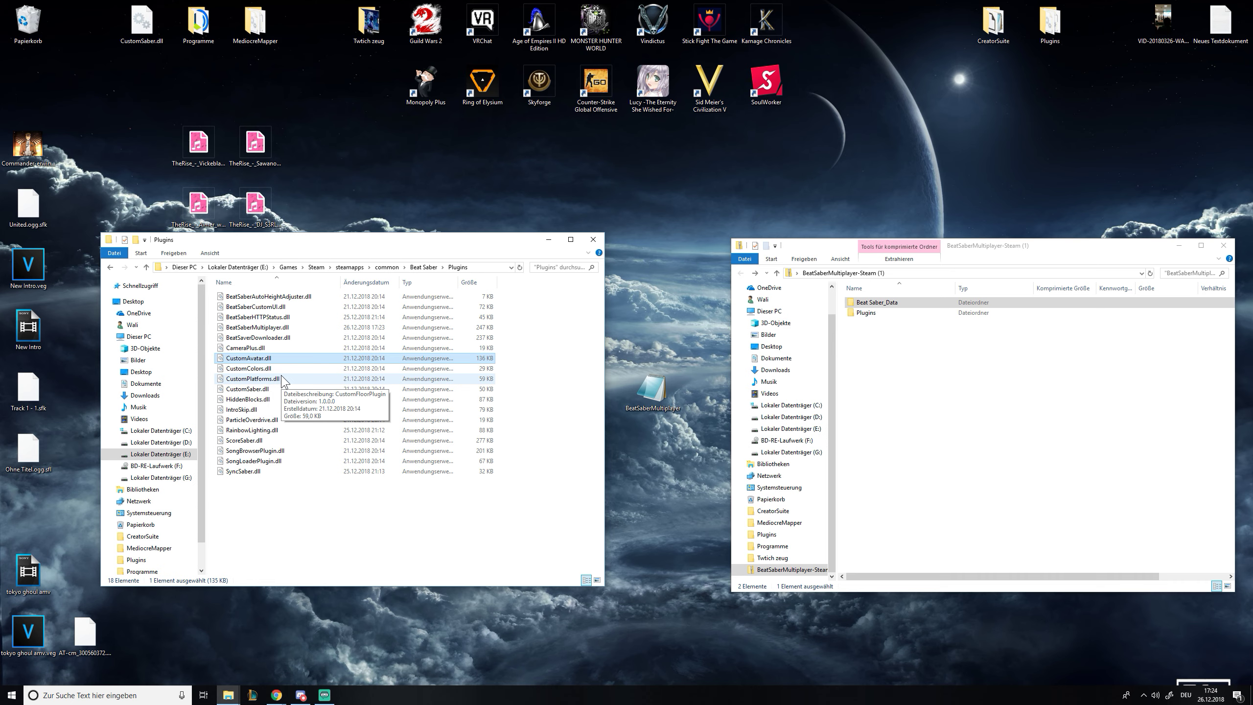
left_click(266, 358)
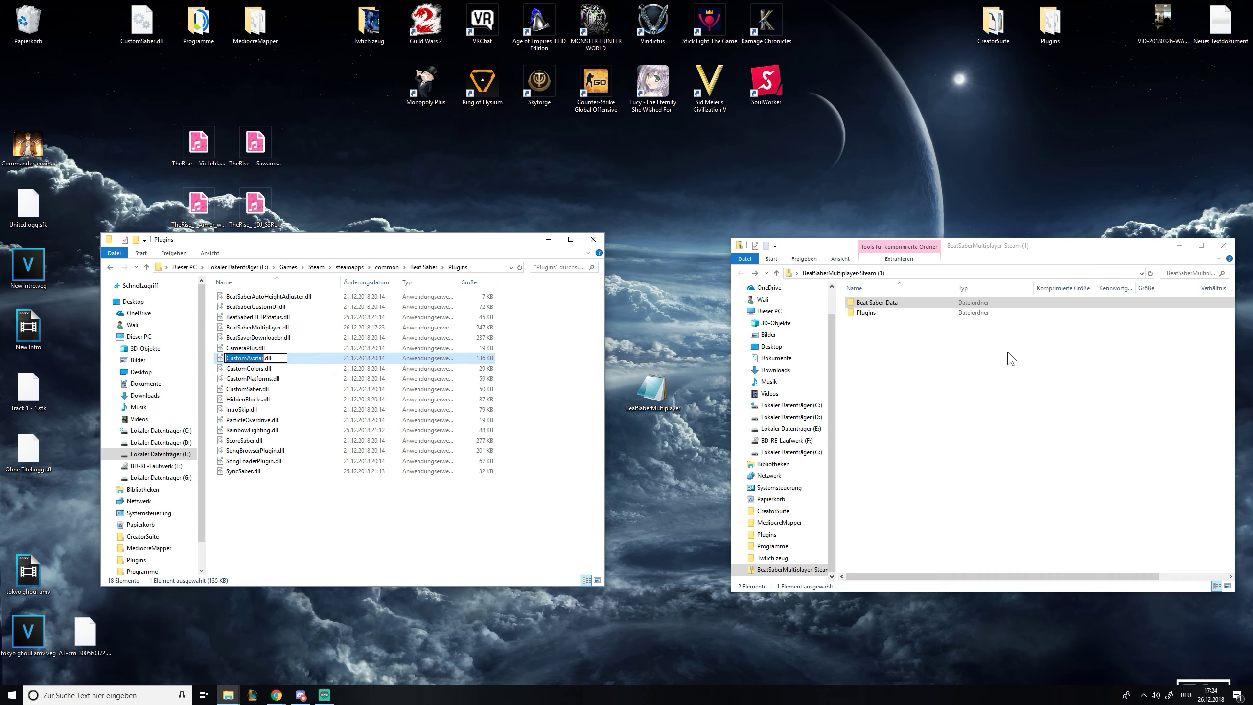
left_click(1228, 247)
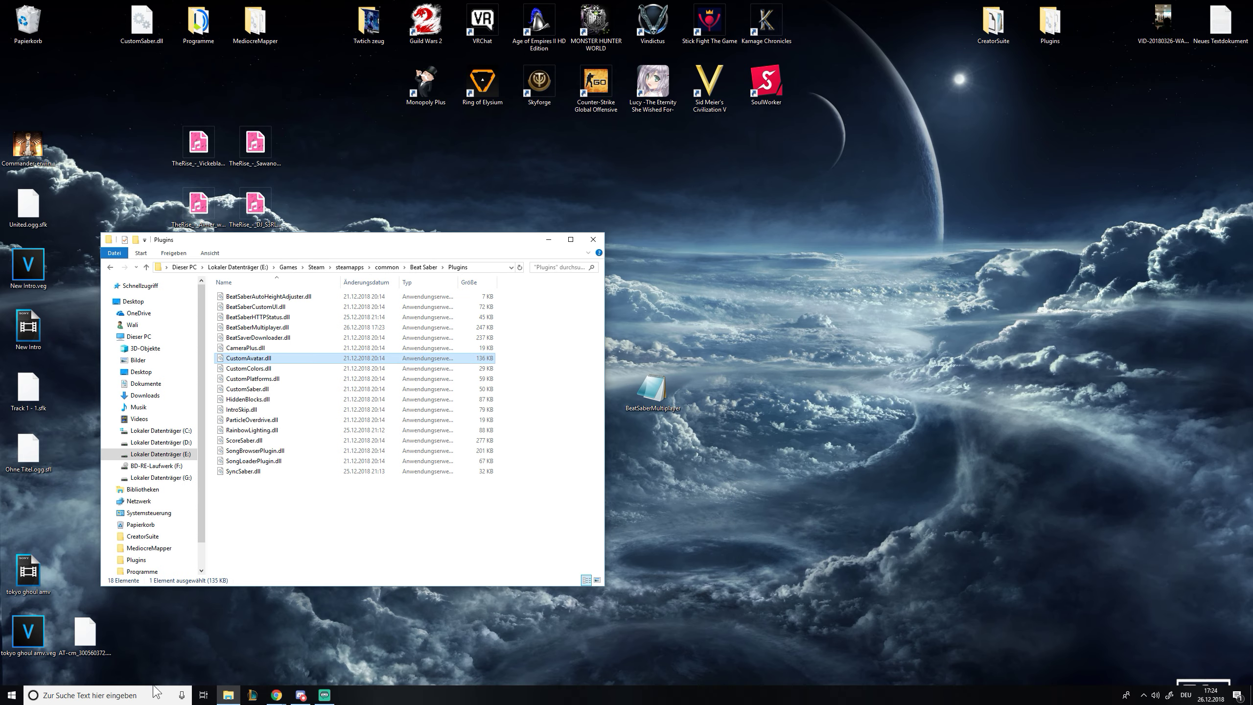
left_click(232, 695)
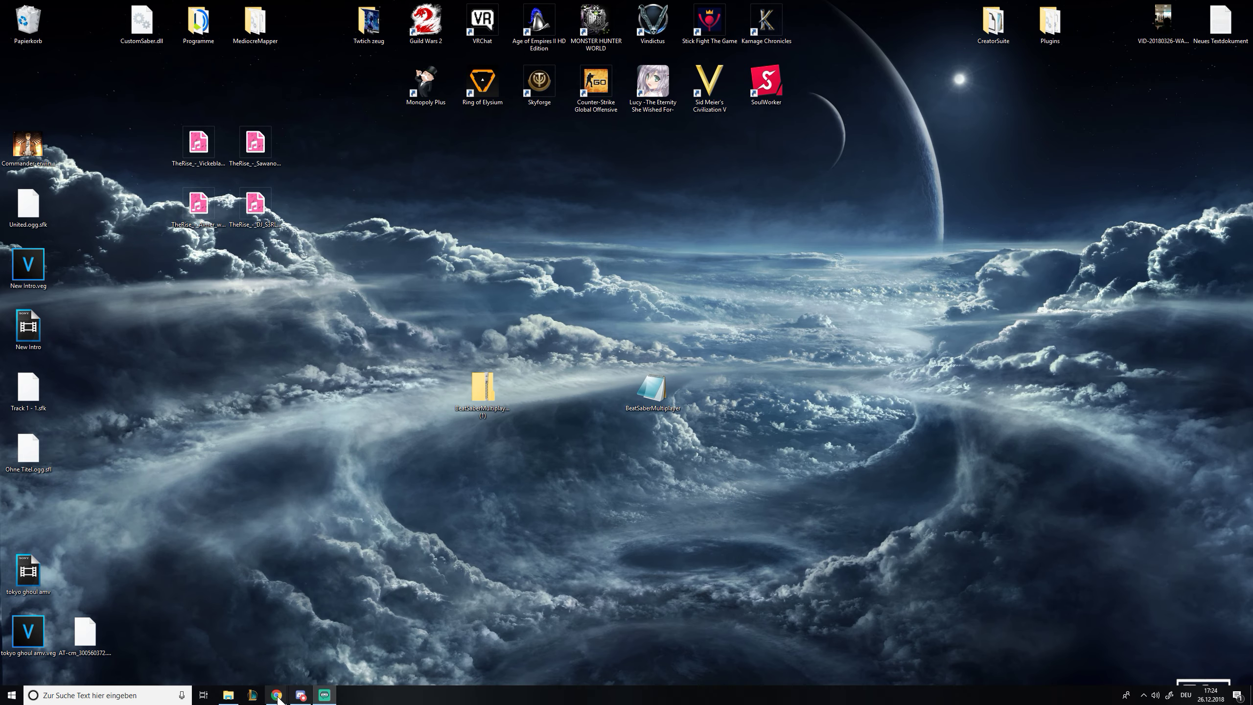
- Switch to Chrome's Umbranoxio/BeatSaberModInstaller releases page on GitHub and download BeatSaberModManager.exe from the Beat Saber Mod Manager 2.2.3 release
mouse_move(277, 696)
left_click(334, 677)
left_click(134, 7)
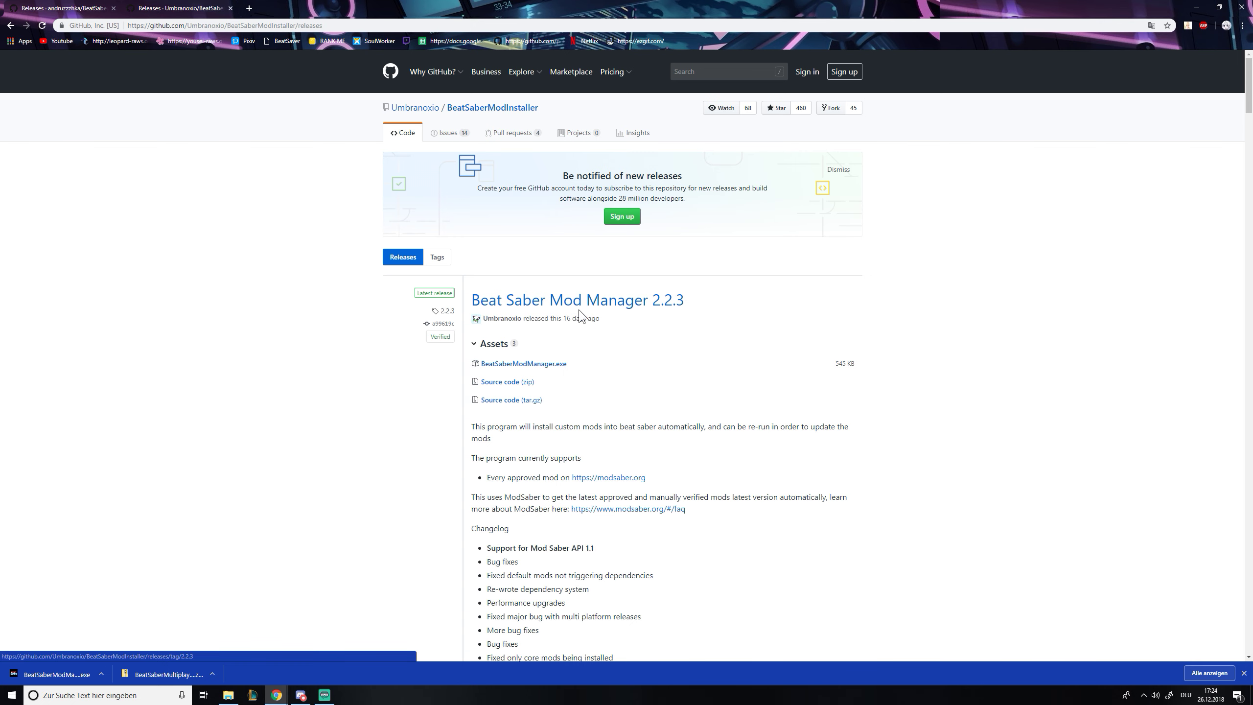
left_click(545, 365)
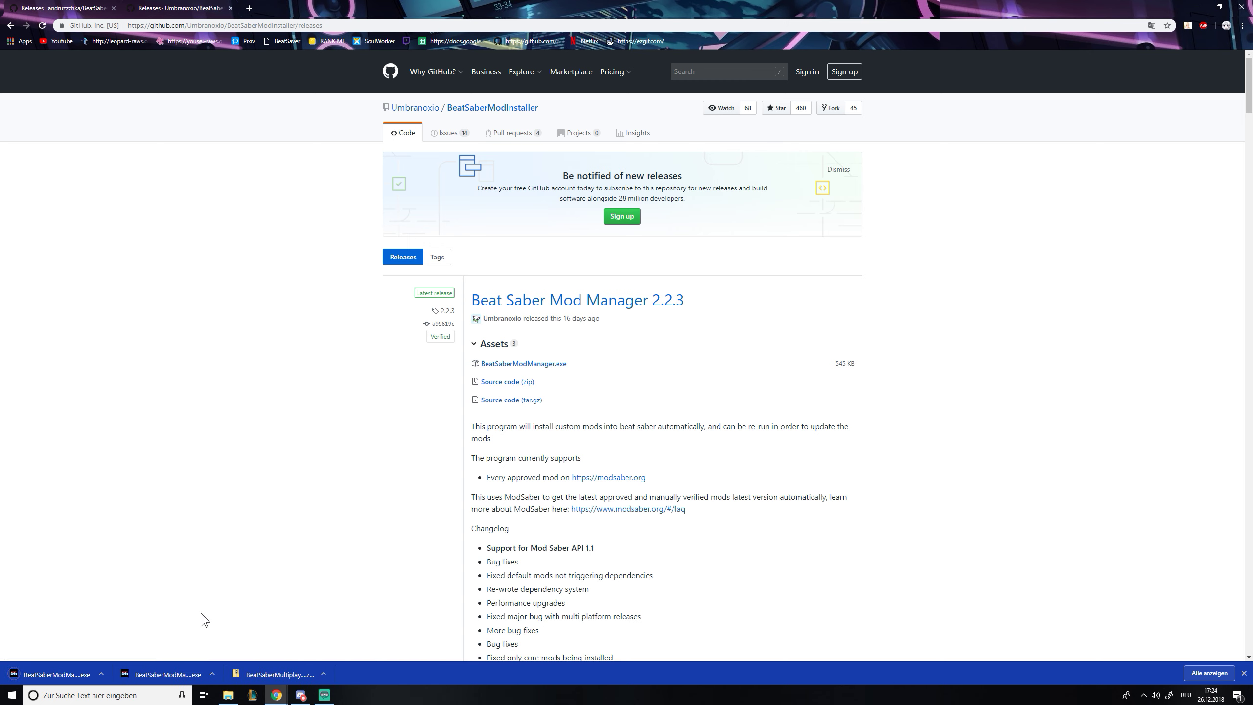
- Run the newly downloaded BeatSaberModManager.exe, allow it to make changes to the computer, and clear the browser out of the way
left_click(55, 674)
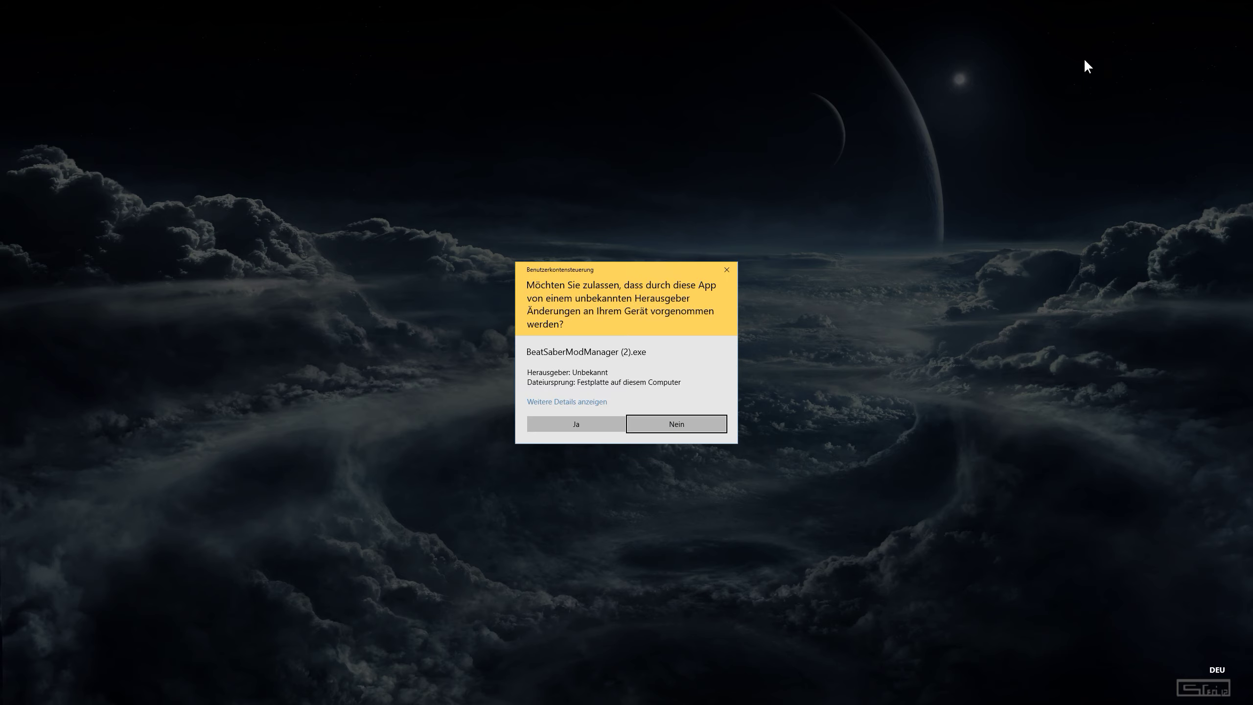
left_click(623, 423)
left_click(1203, 9)
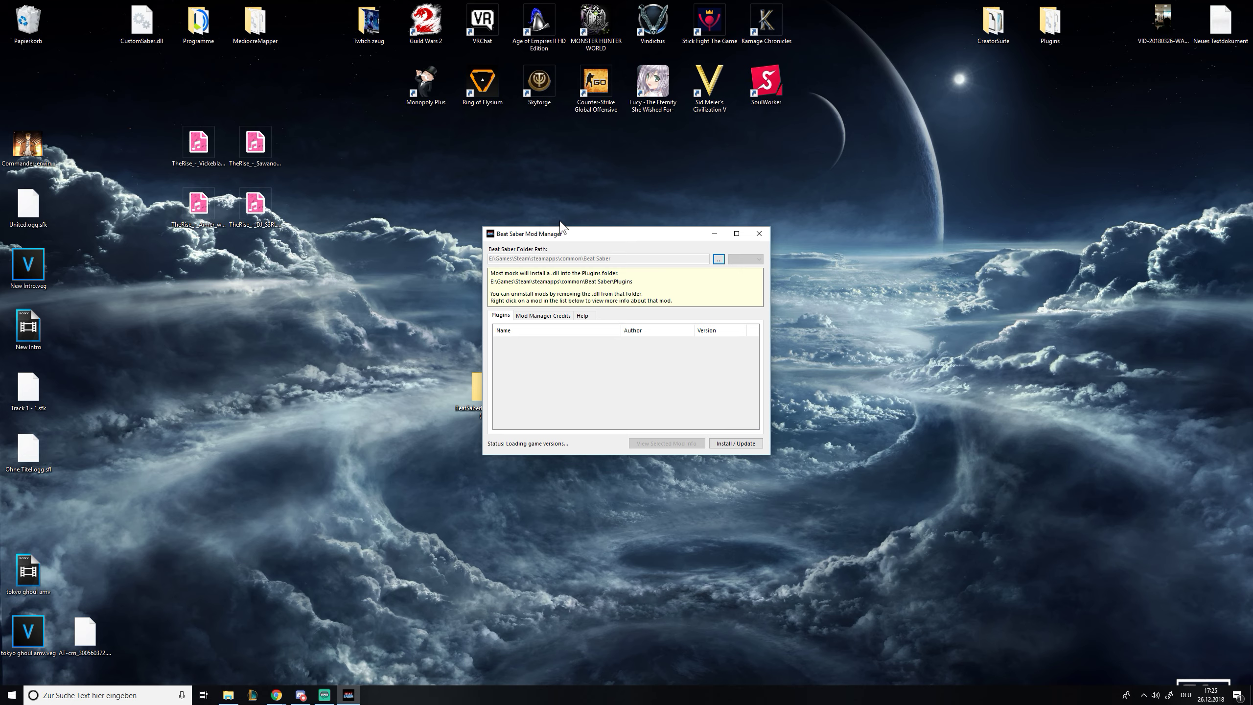
left_click_drag(640, 237, 613, 231)
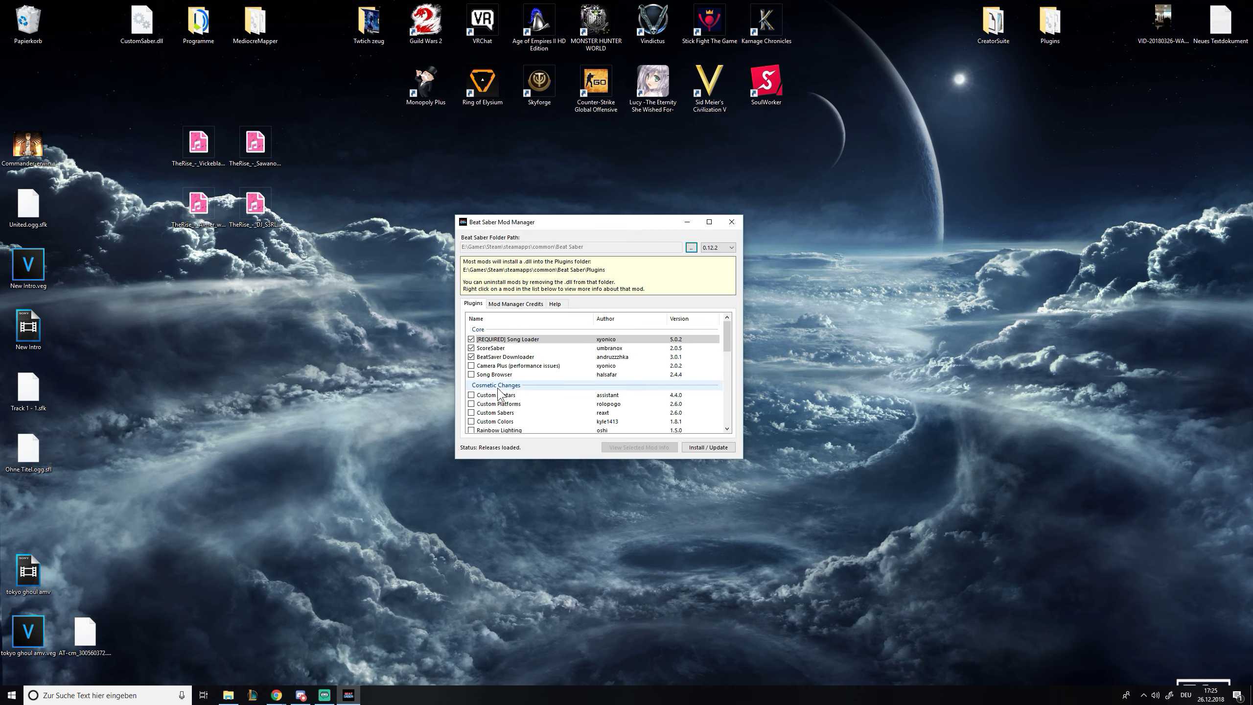
- Look through the mod list and highlight the Unofficial Beat Saber Multiplayer entry under Gameplay Changes
scroll(517, 378, "down", 10)
scroll(518, 377, "up", 10)
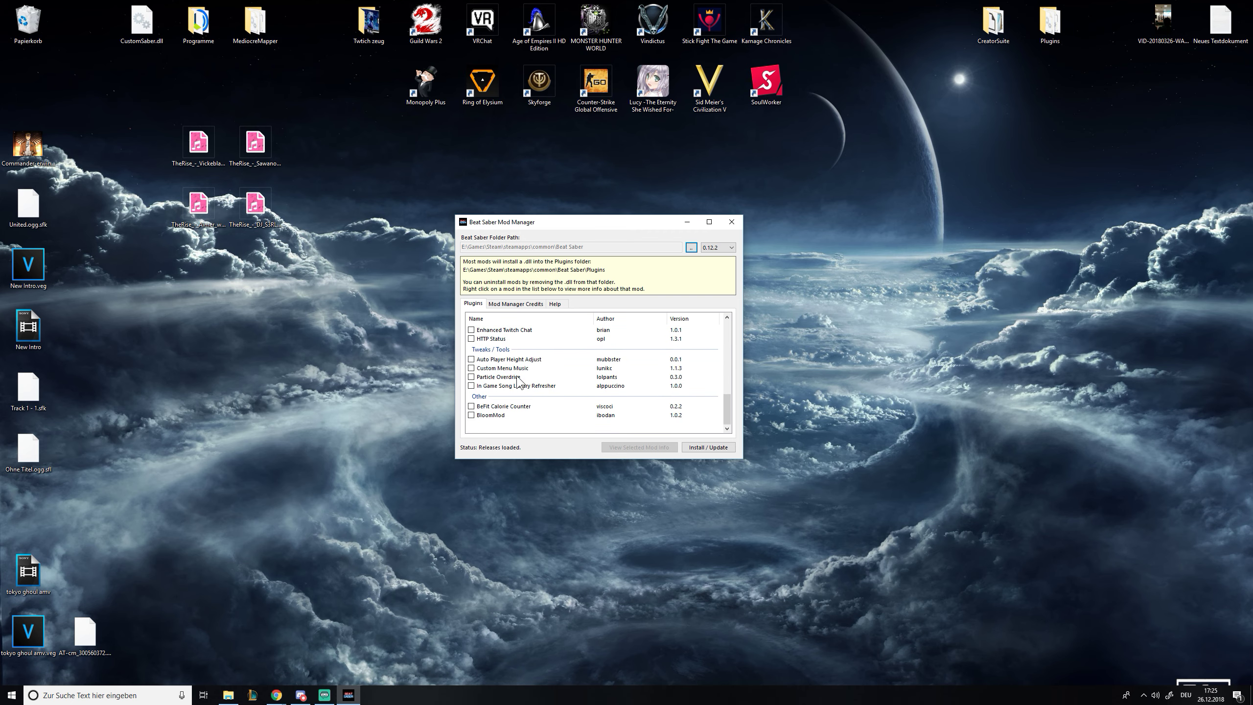
scroll(531, 399, "down", 3)
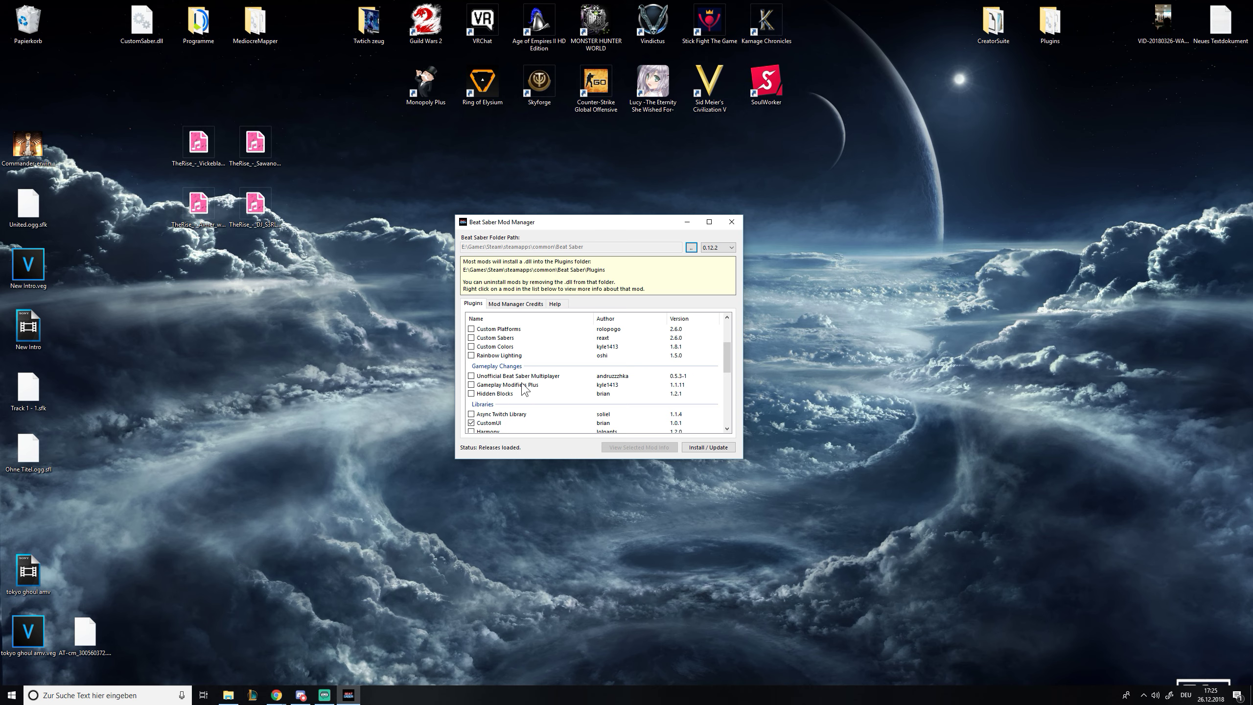
left_click(541, 375)
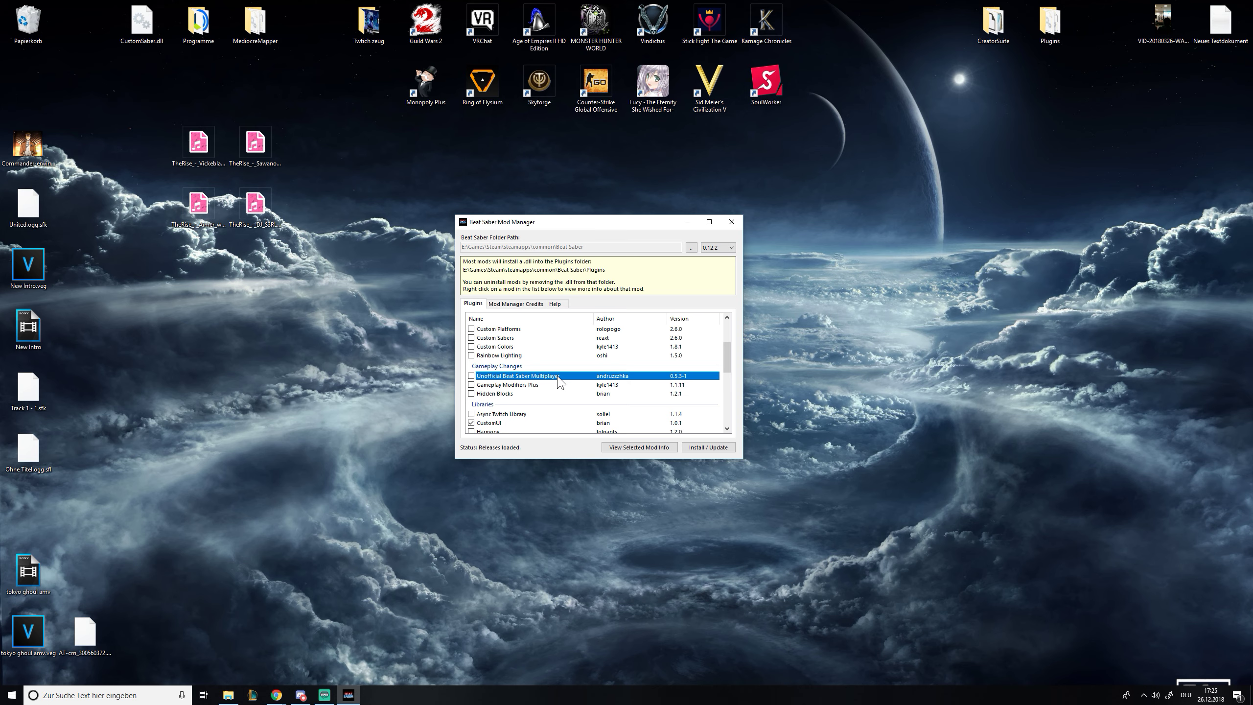
- Return to the start of the mod list and highlight the Custom Avatars entry under Cosmetic Changes
scroll(559, 380, "up", 1)
scroll(559, 380, "down", 1)
scroll(566, 395, "up", 2)
scroll(565, 398, "up", 1)
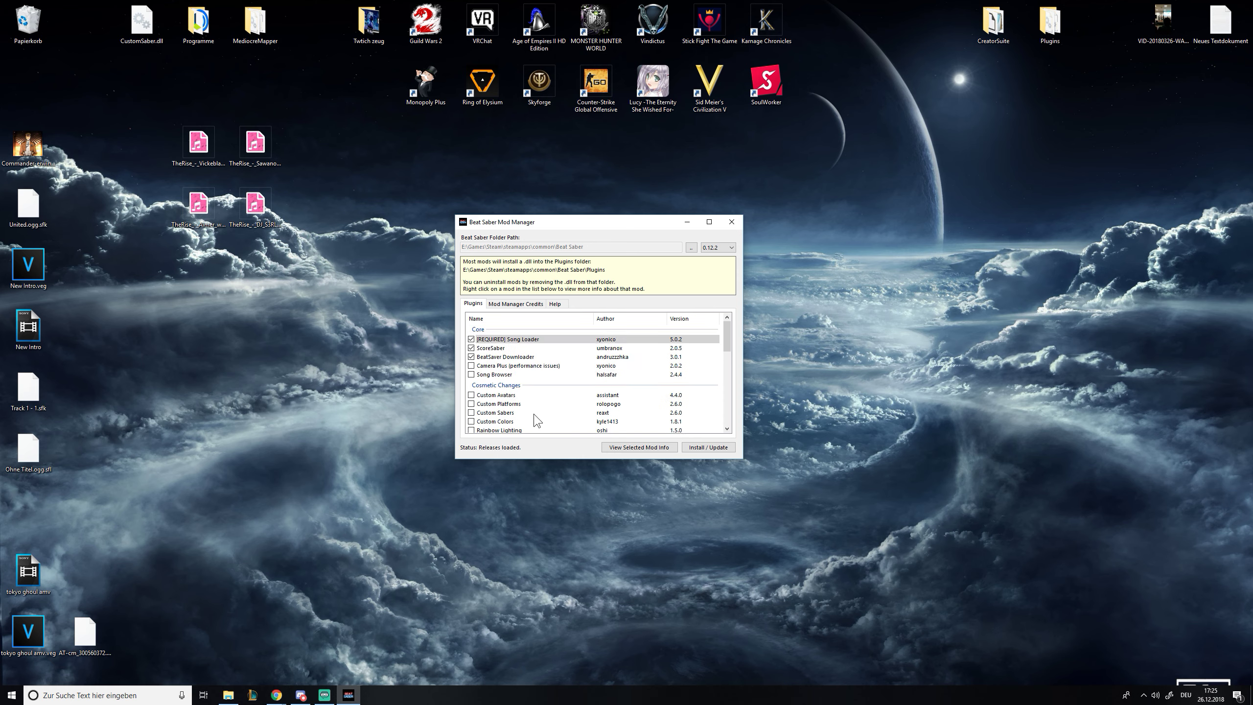
left_click(495, 395)
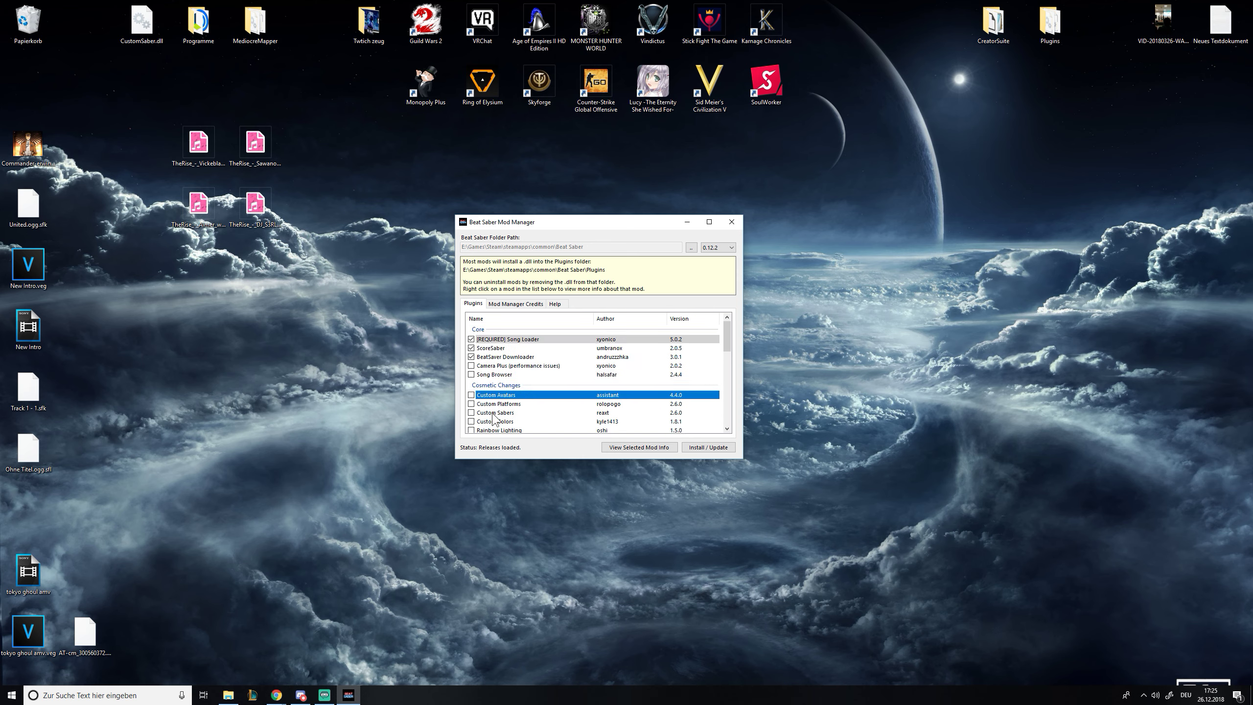